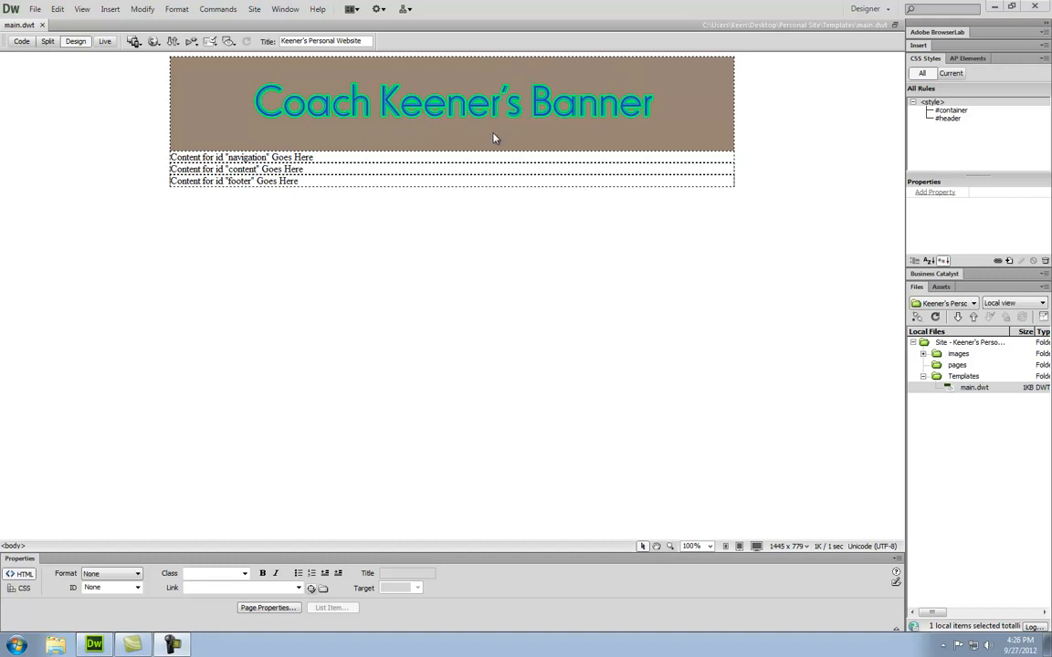
- Select the whole navigation div via <div#navigation> in the tag selector
drag(336, 159, 203, 146)
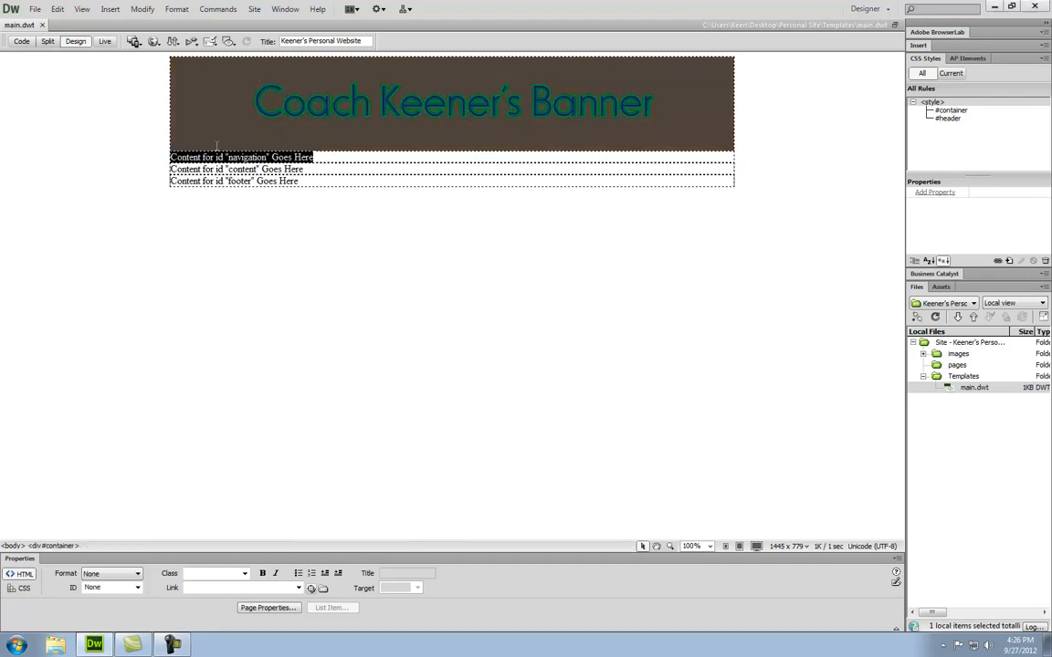
click(324, 160)
drag(313, 157, 166, 157)
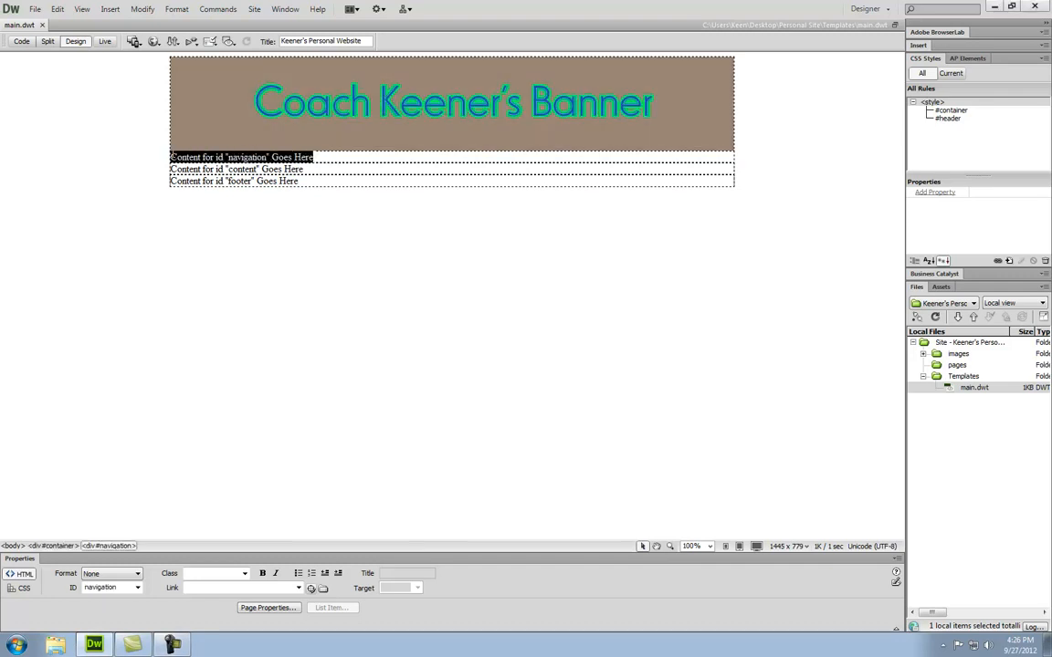
click(99, 546)
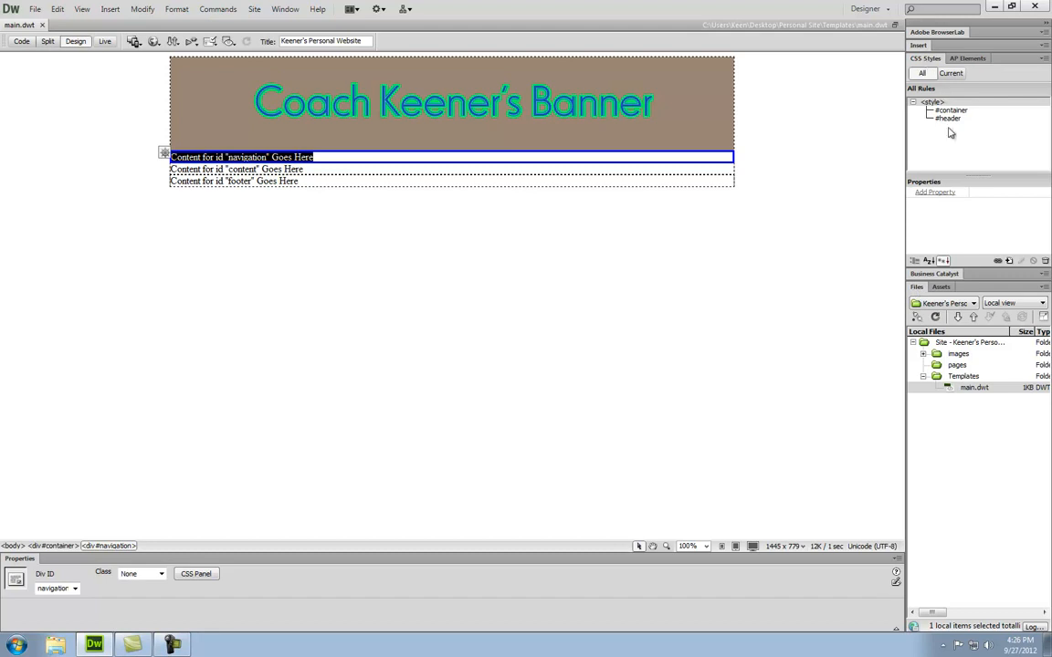
- Start a new ID-type CSS rule named #navigation for this document only
click(1008, 261)
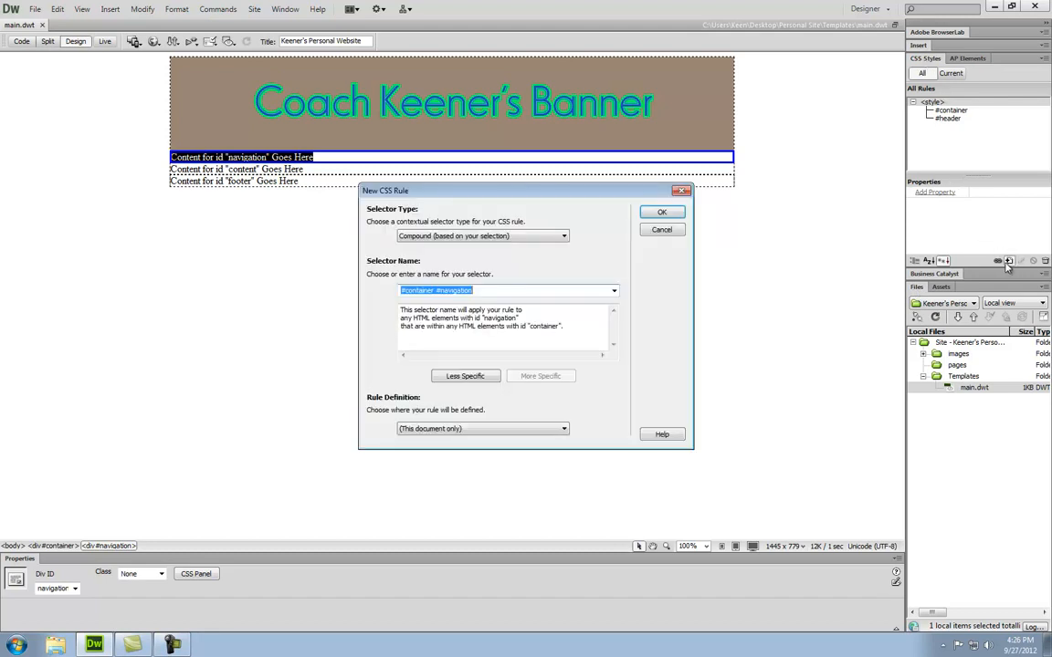
click(415, 237)
click(420, 255)
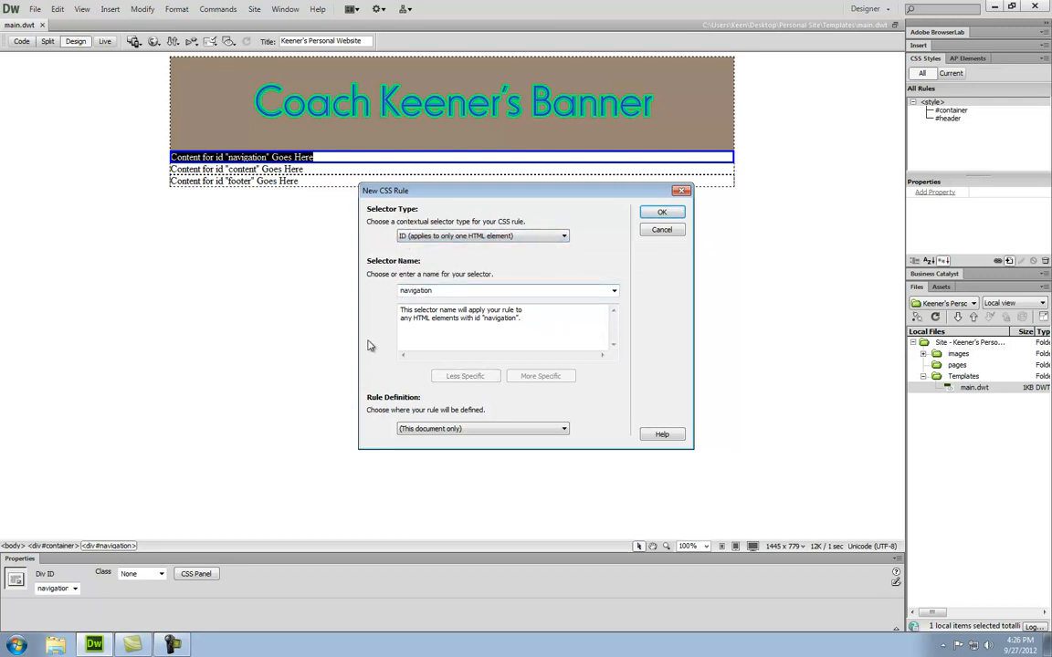
text(#)
- Set the #navigation Box height to 50px, after first trying 20px
click(661, 213)
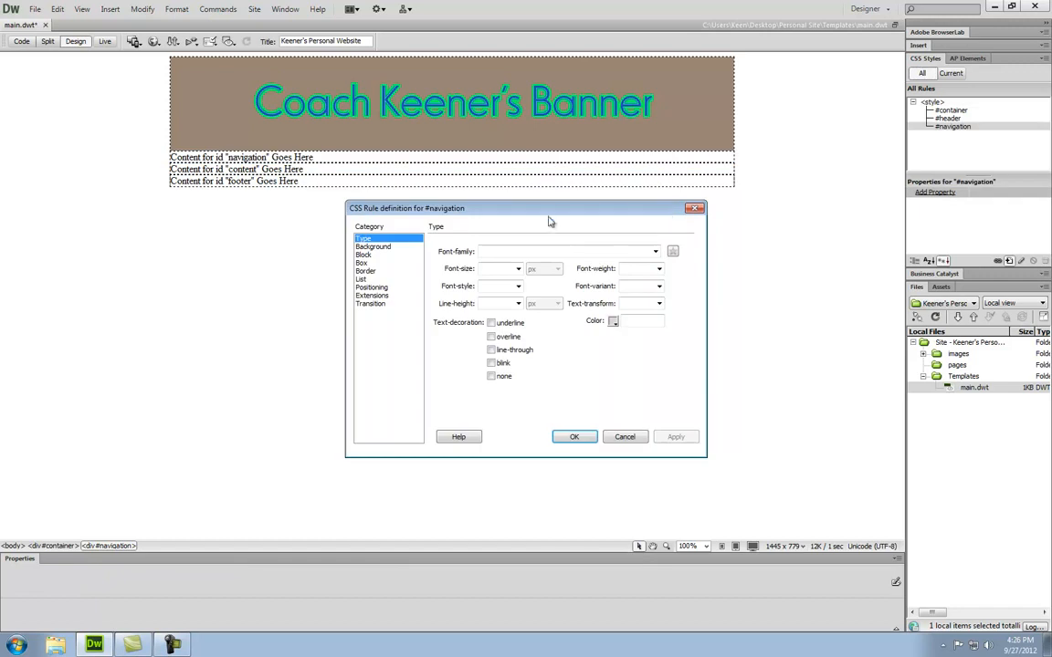
drag(491, 210, 487, 242)
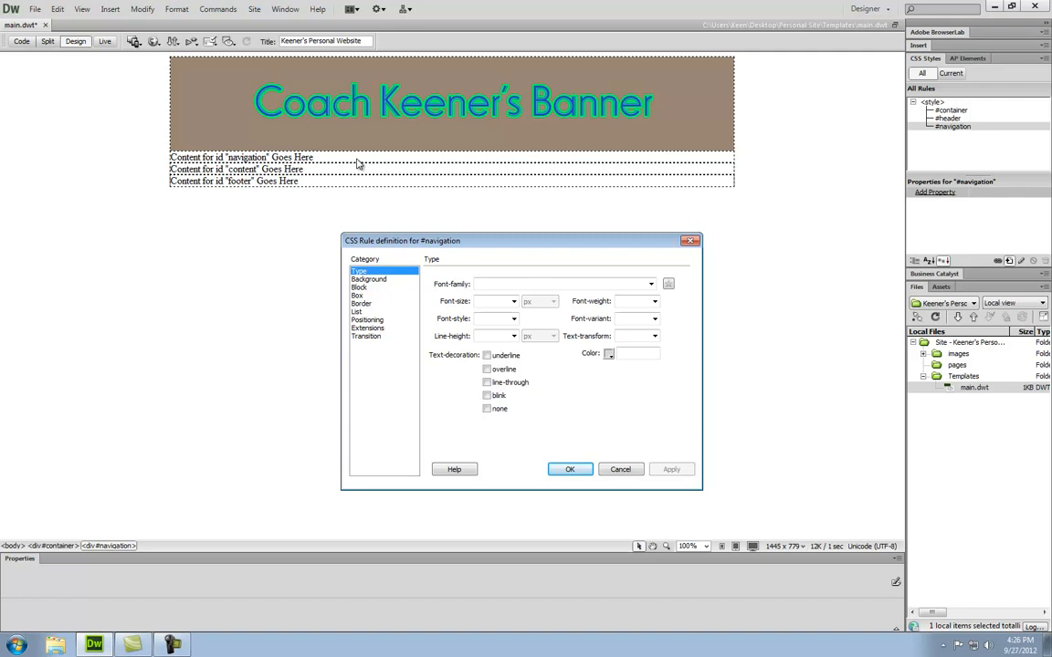
click(358, 295)
click(579, 325)
text(20)
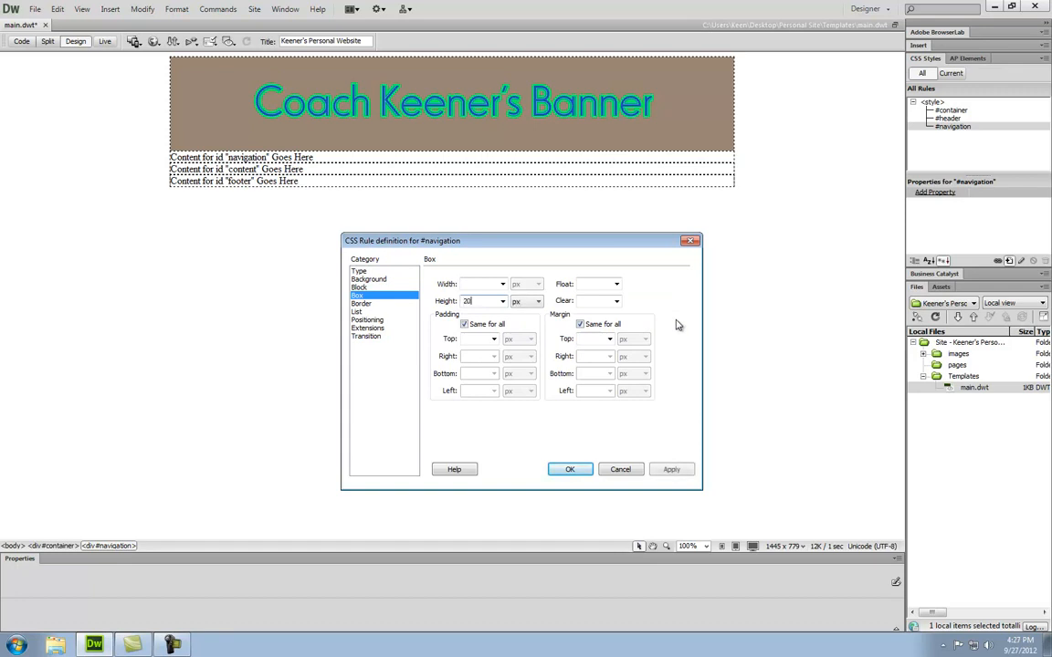
click(676, 470)
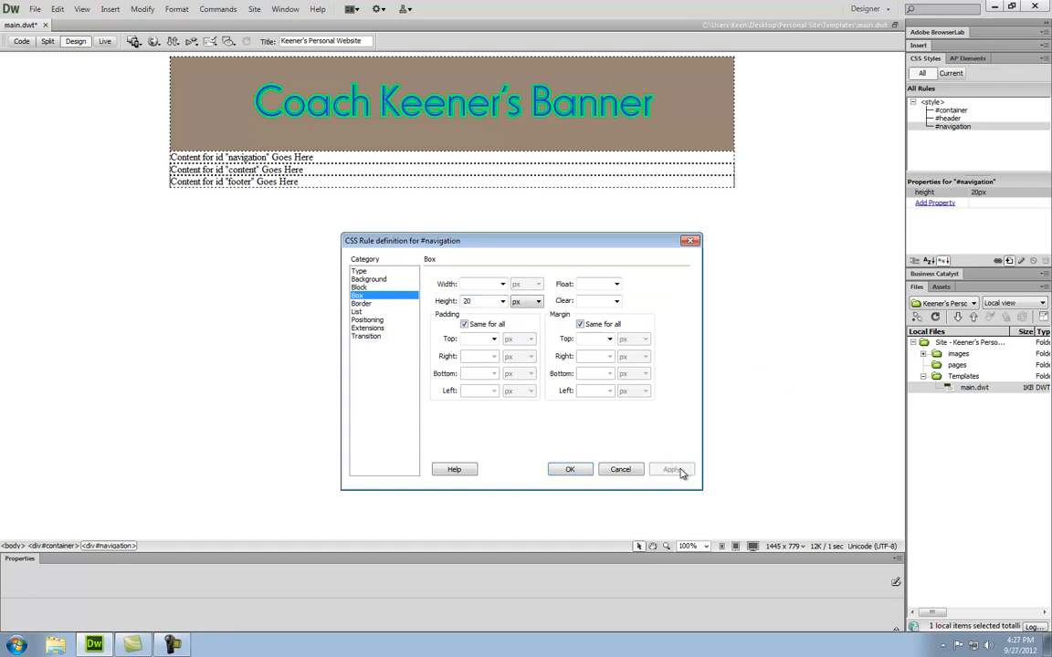
double_click(468, 302)
text(50)
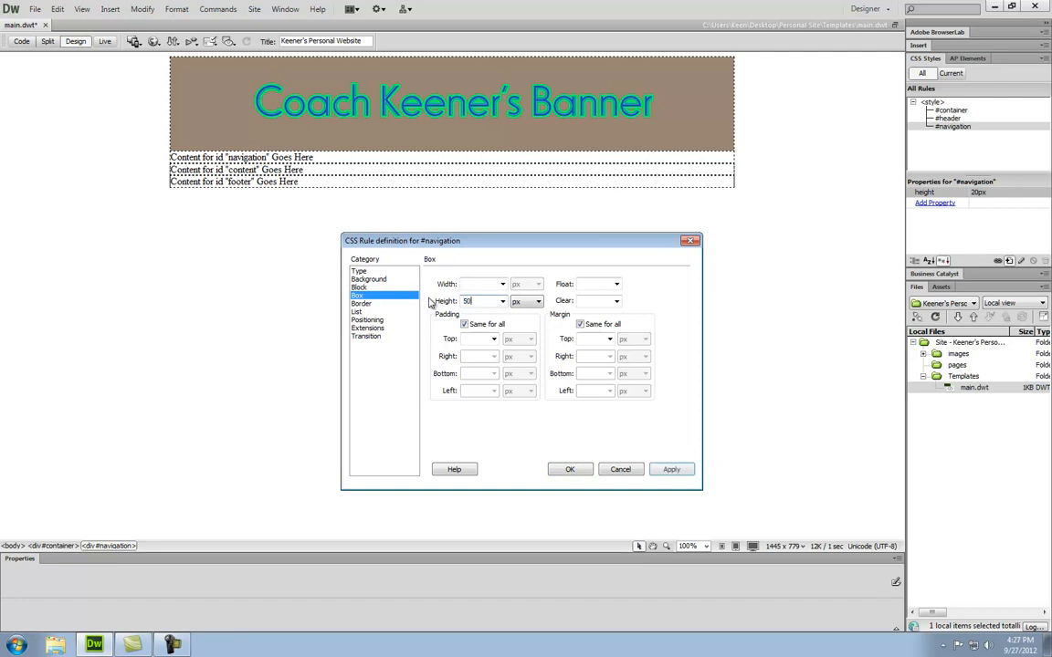
click(676, 470)
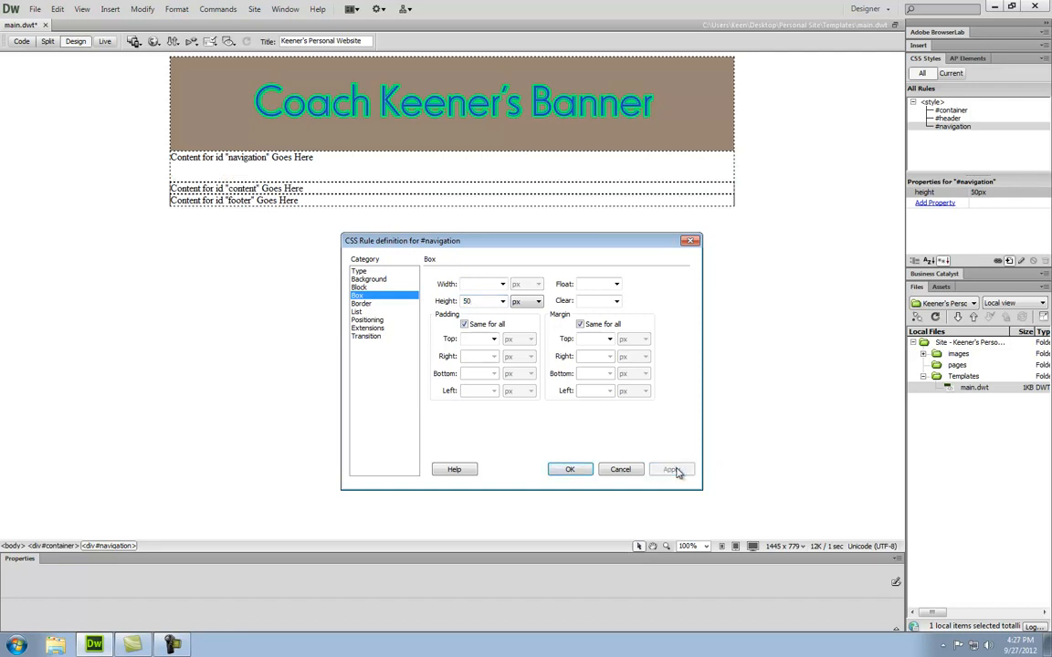
click(361, 272)
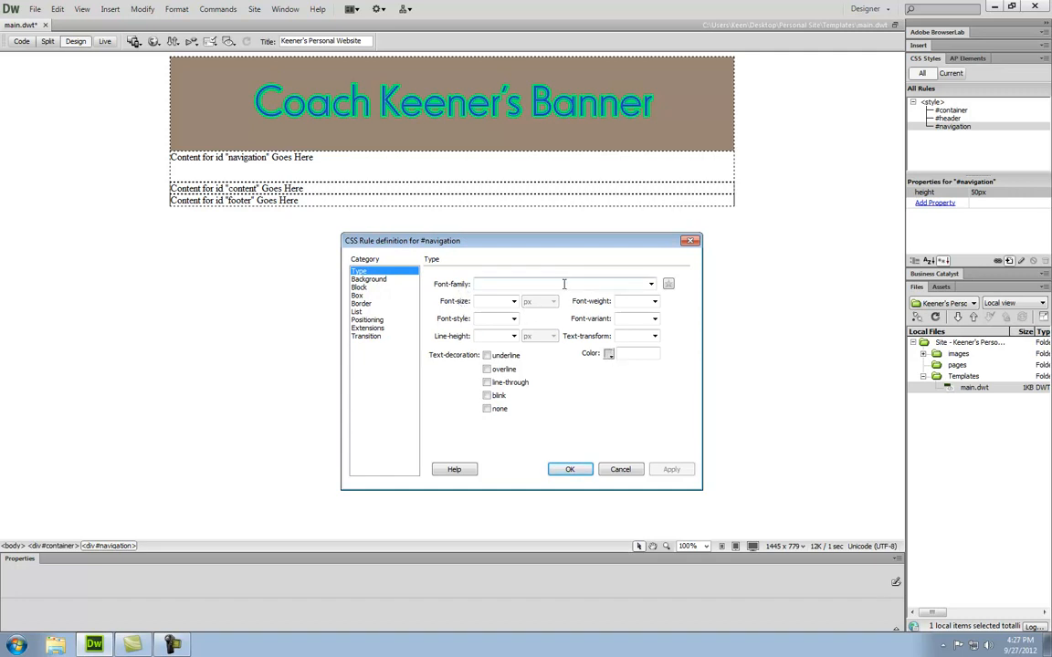
- Set the navigation font to Arial Black at size 24
click(651, 284)
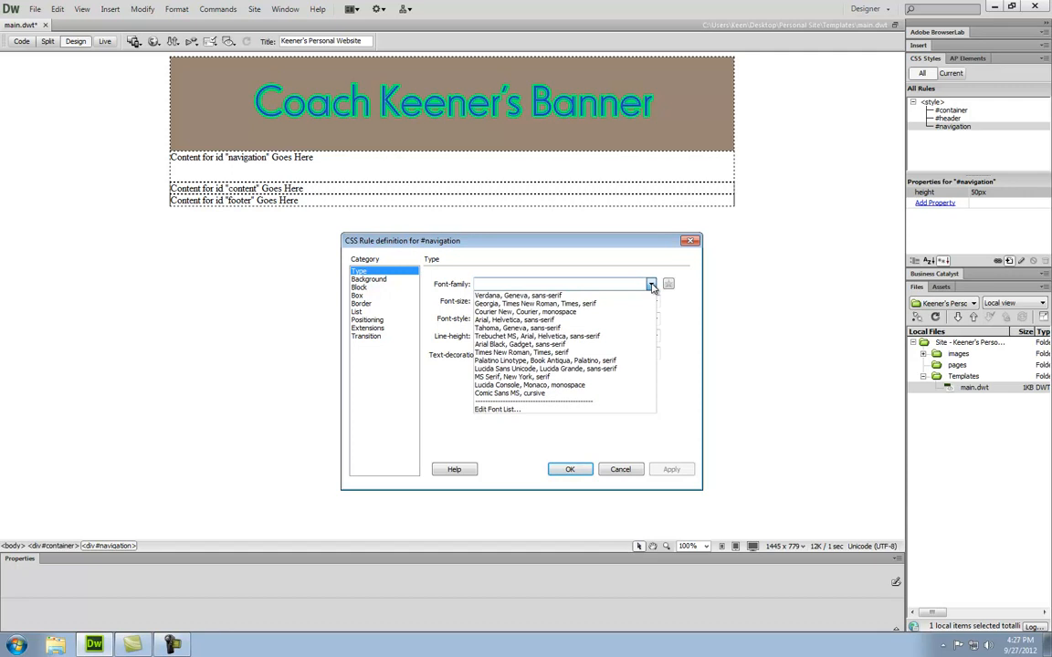
click(570, 344)
click(671, 470)
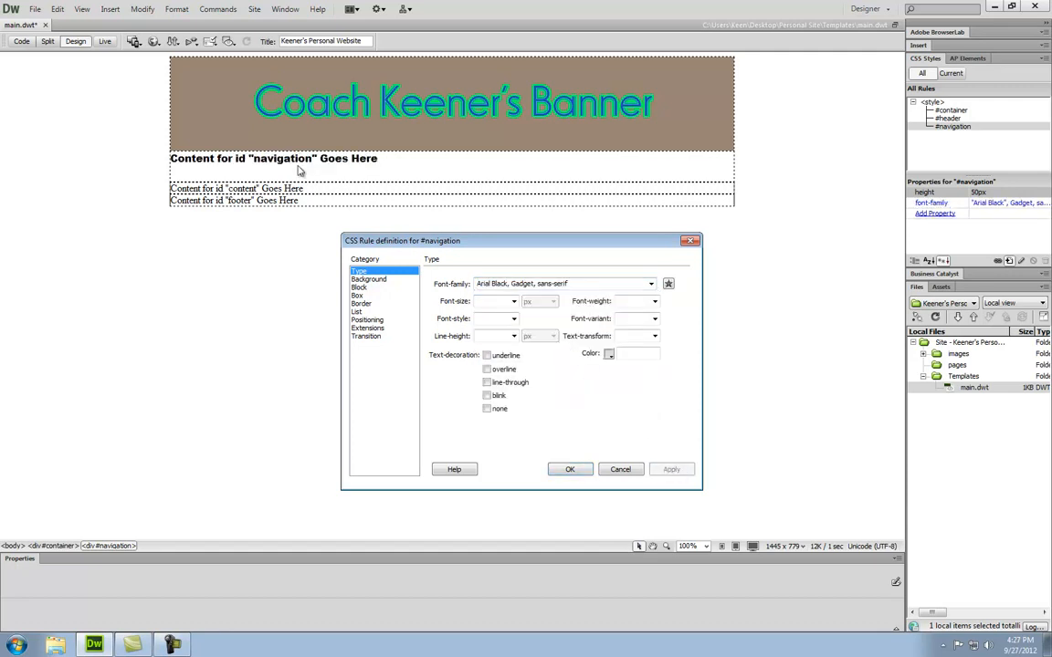
click(514, 304)
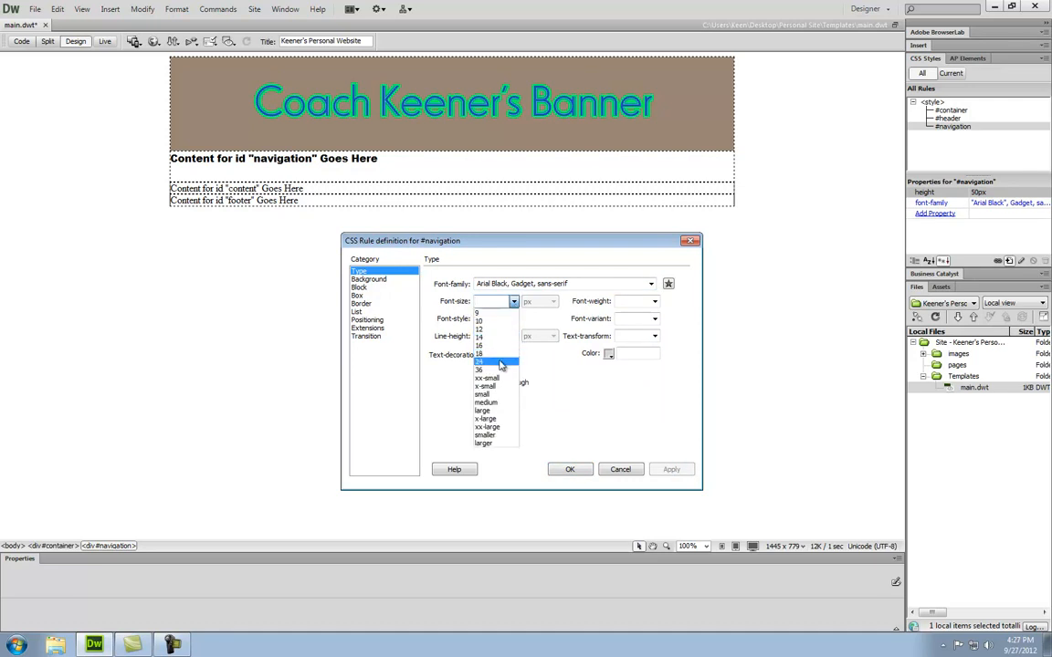
click(500, 362)
click(671, 469)
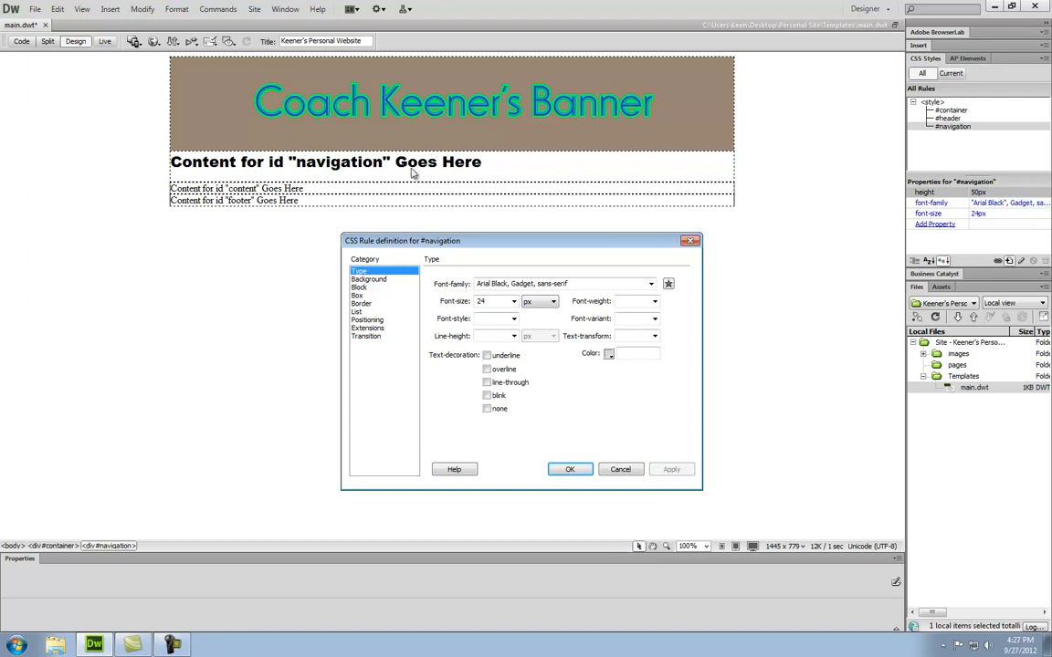
- Center-align the navigation text in the Block settings
click(359, 287)
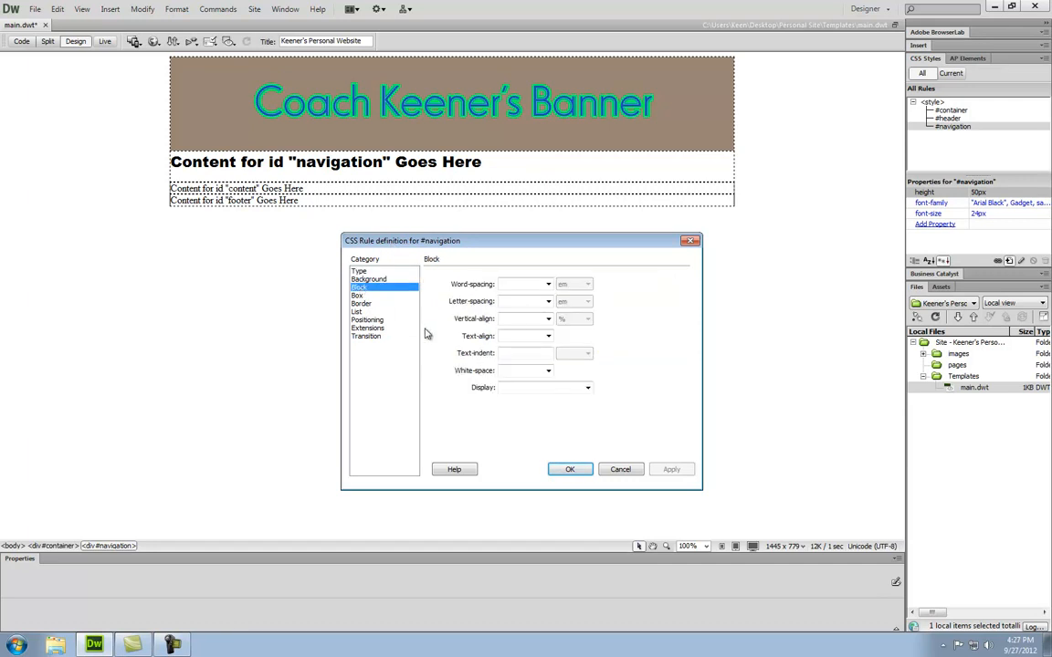
click(548, 337)
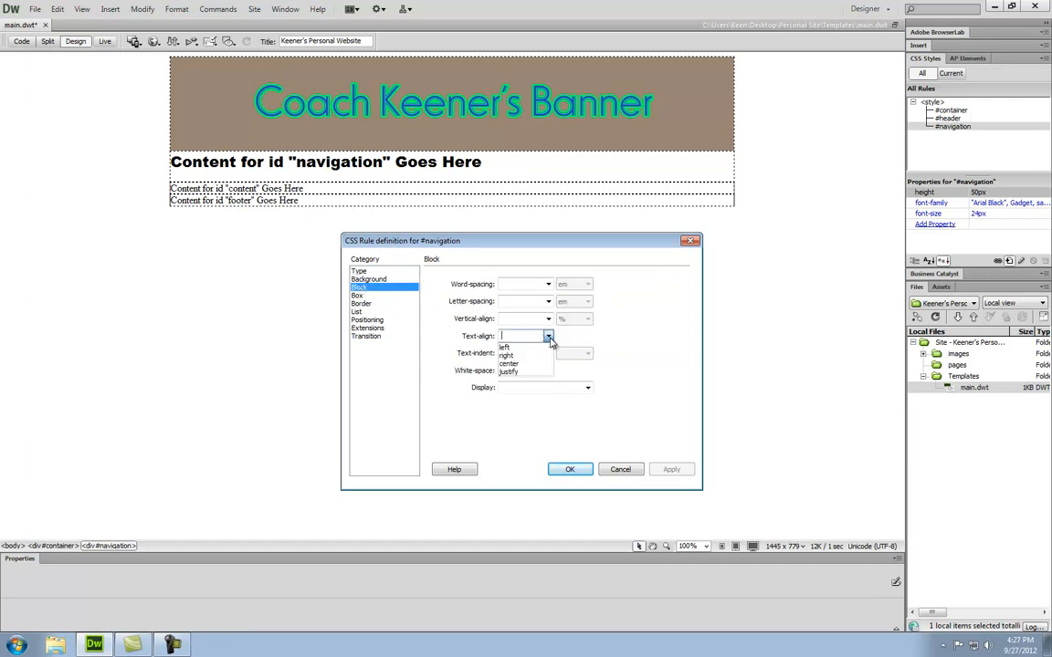
click(509, 363)
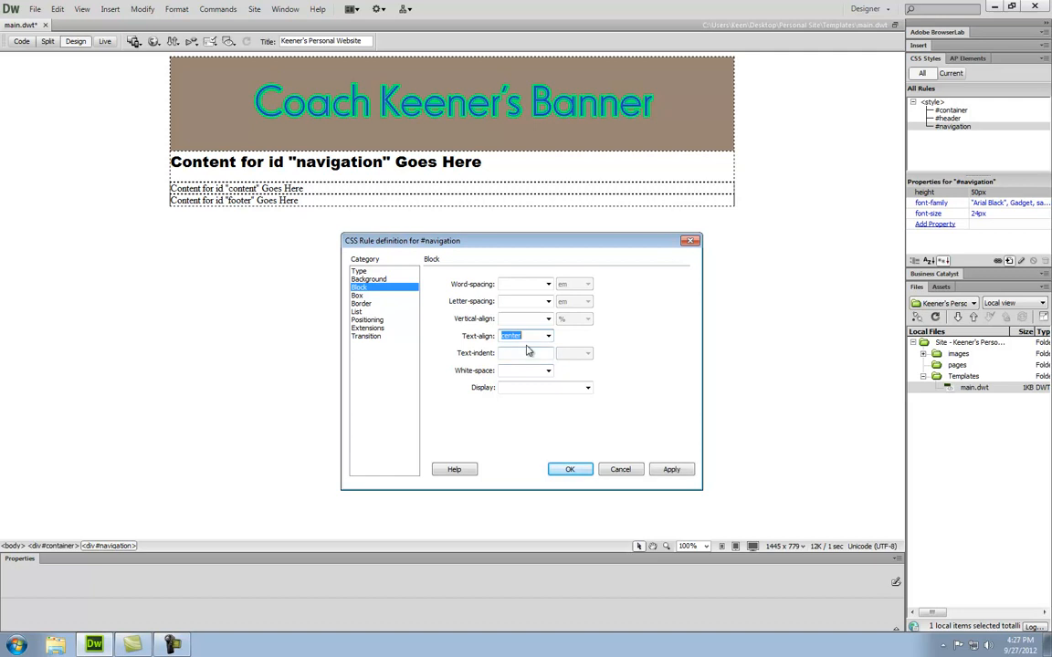
click(671, 469)
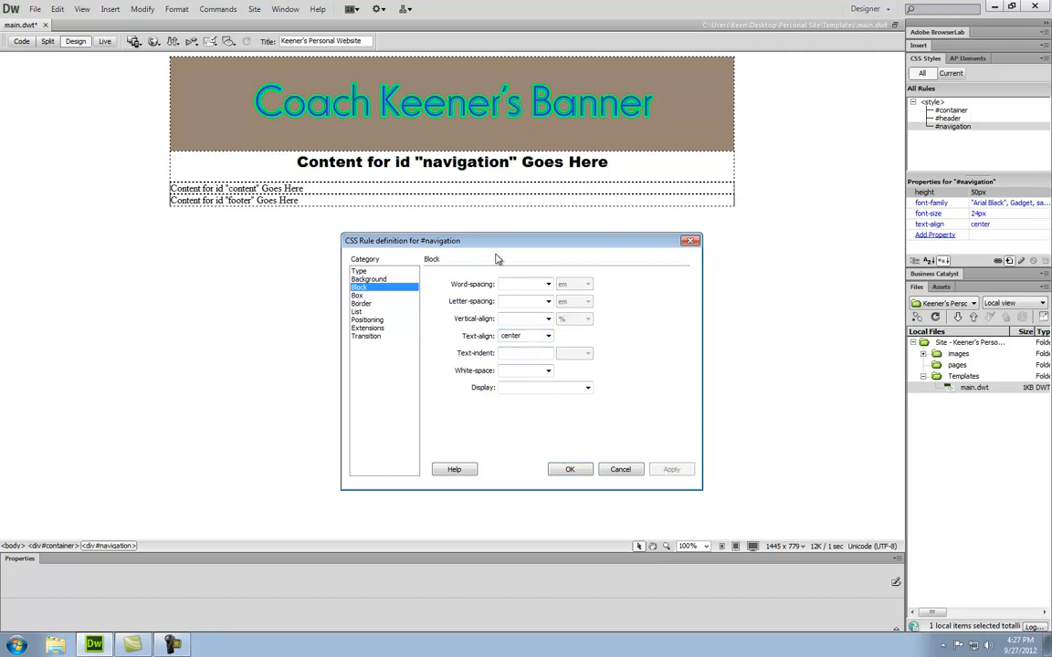
click(380, 279)
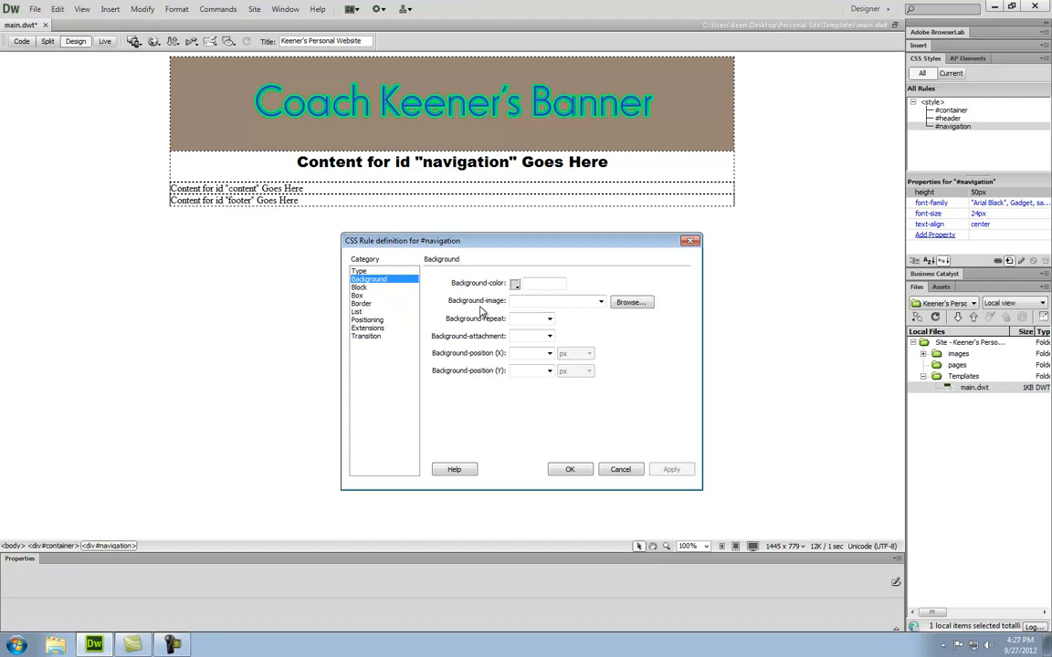
- Give the #navigation rule a bright green #04FF62 background colour
click(515, 285)
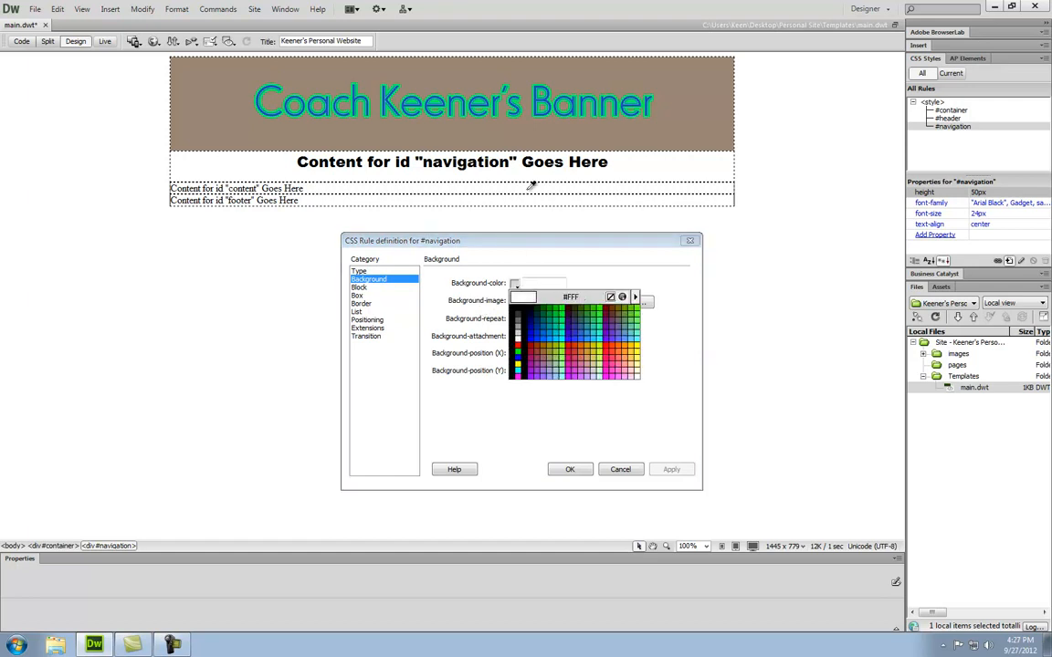
click(522, 108)
click(671, 469)
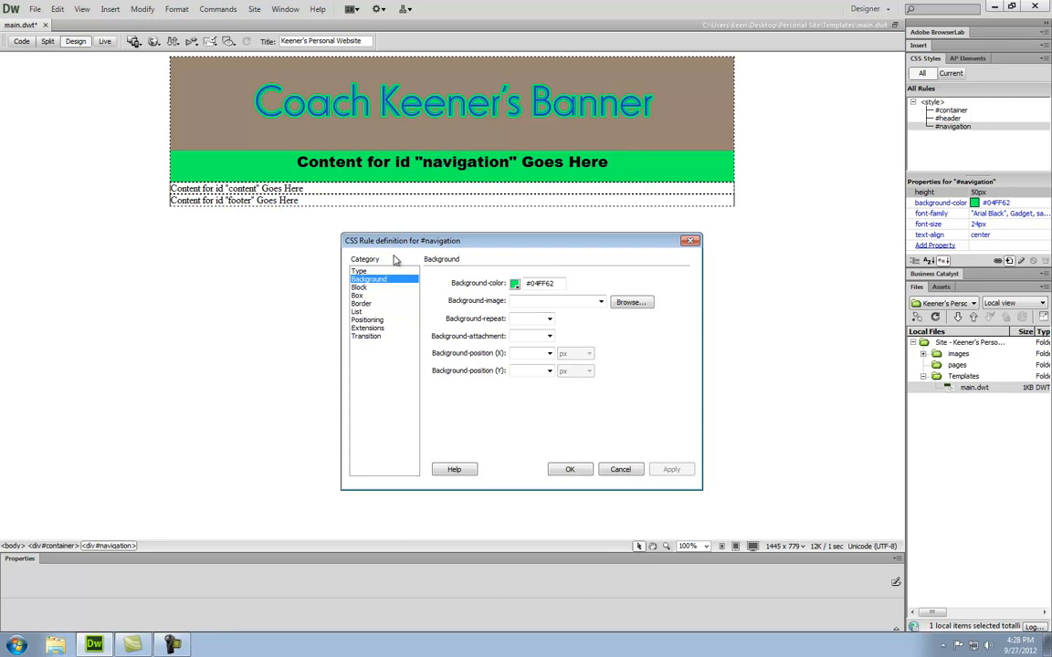
click(357, 296)
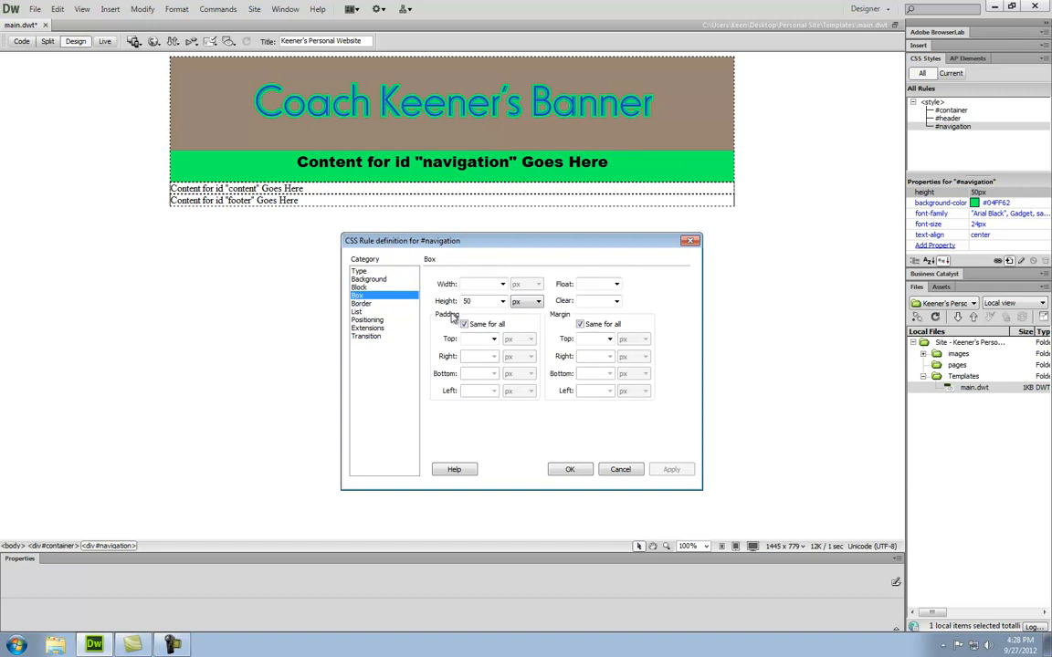
- Add 10px top padding to #navigation and close the rule dialog
click(465, 325)
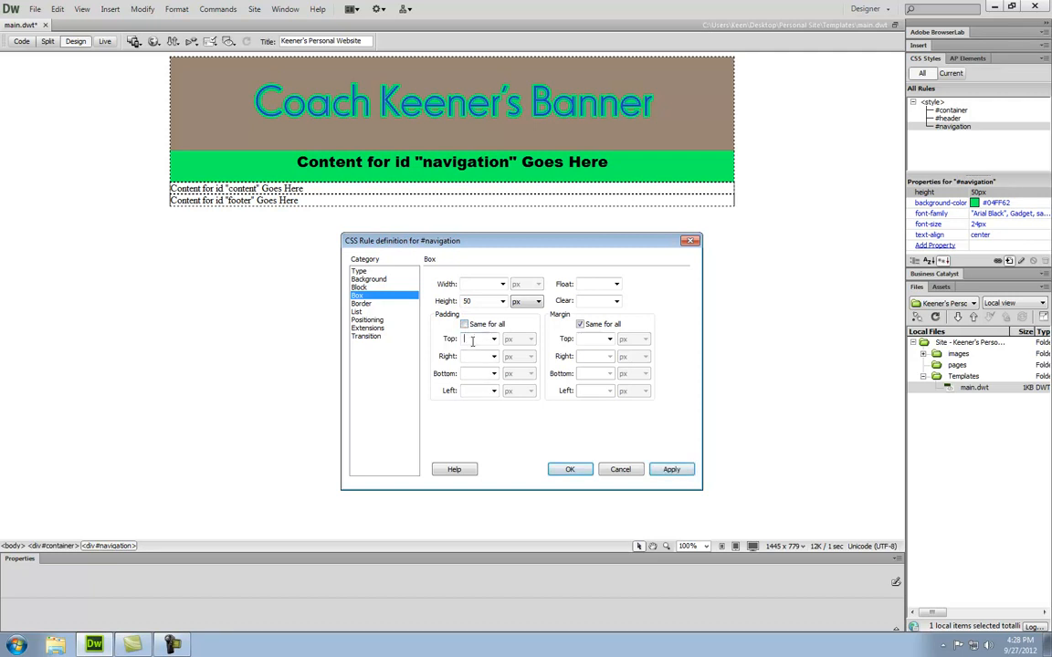
text(10)
click(671, 470)
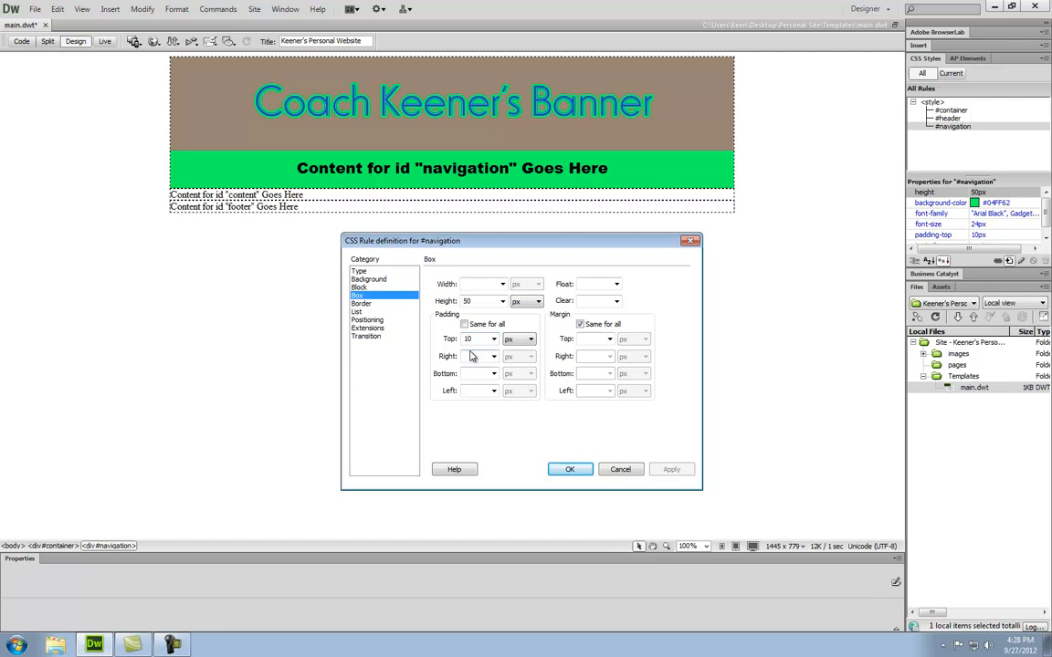
click(568, 470)
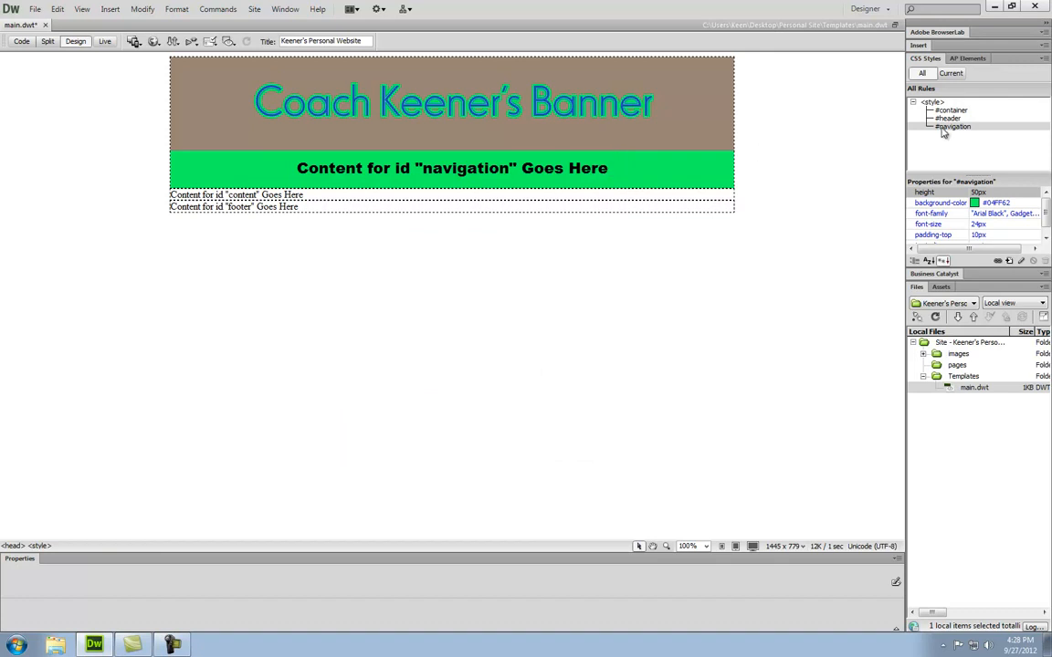
- Replace the navigation placeholder with 'Home - Interests - Family - Plans'
drag(610, 168, 272, 168)
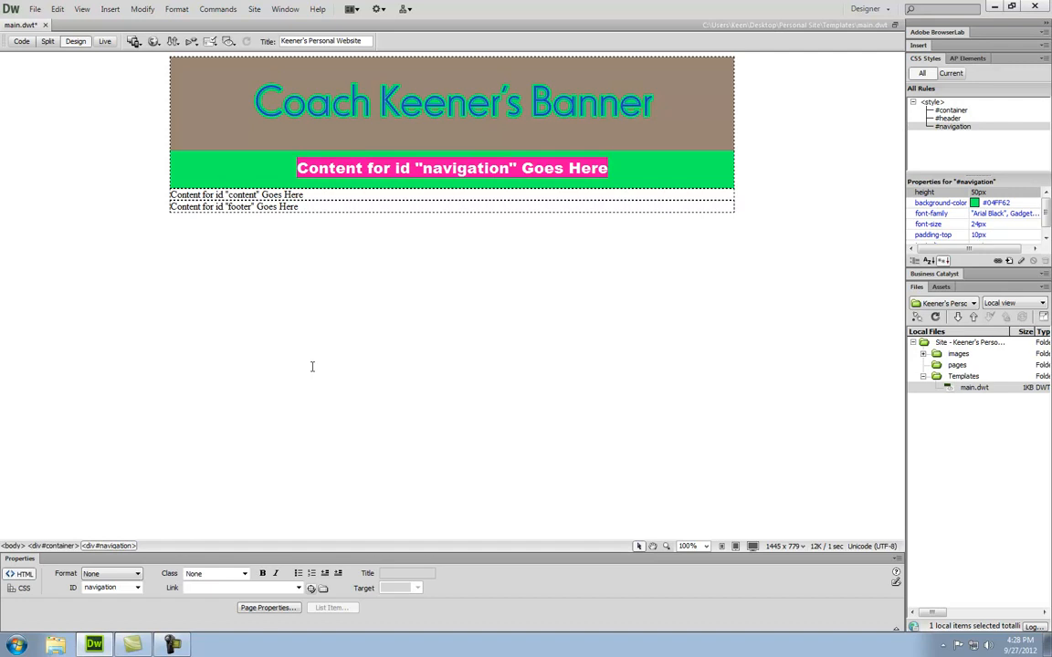
text(Home -)
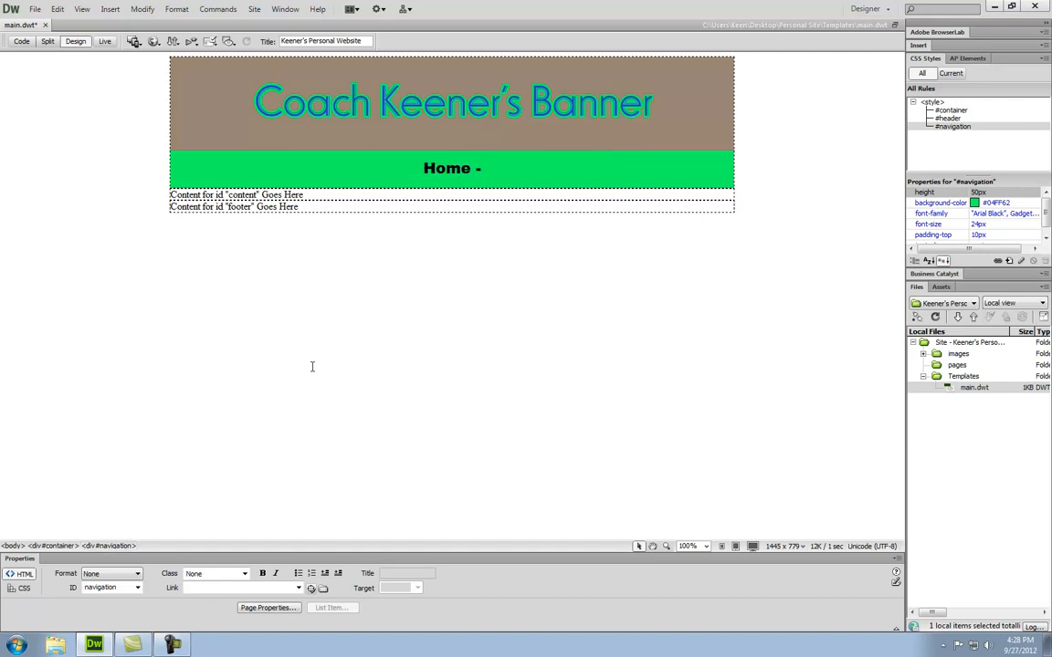
text( Interes)
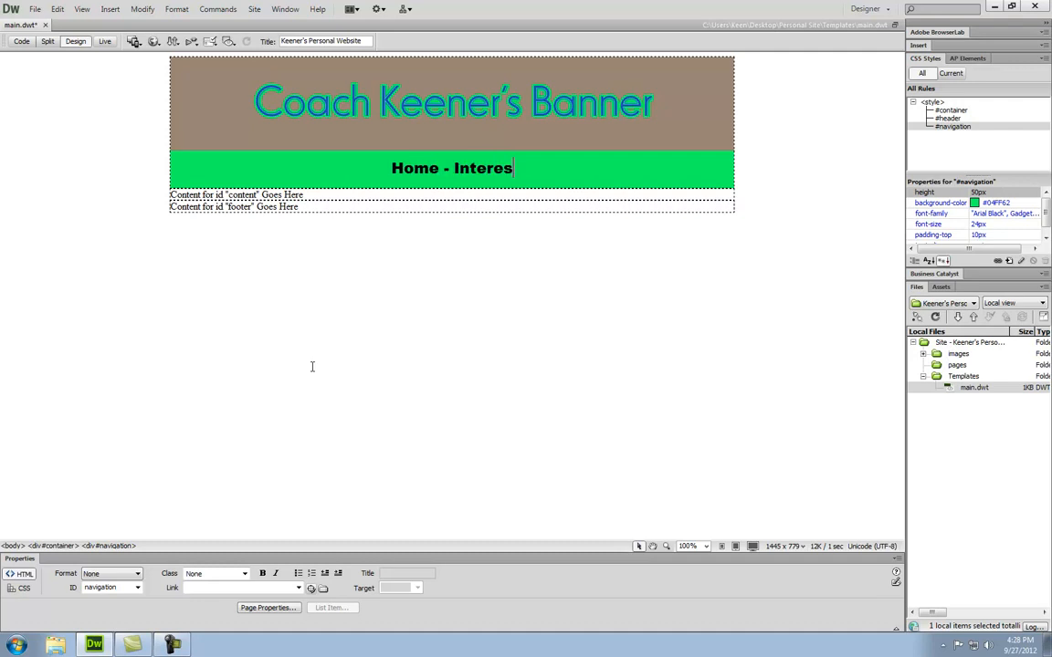
text(ts - Family - Plans)
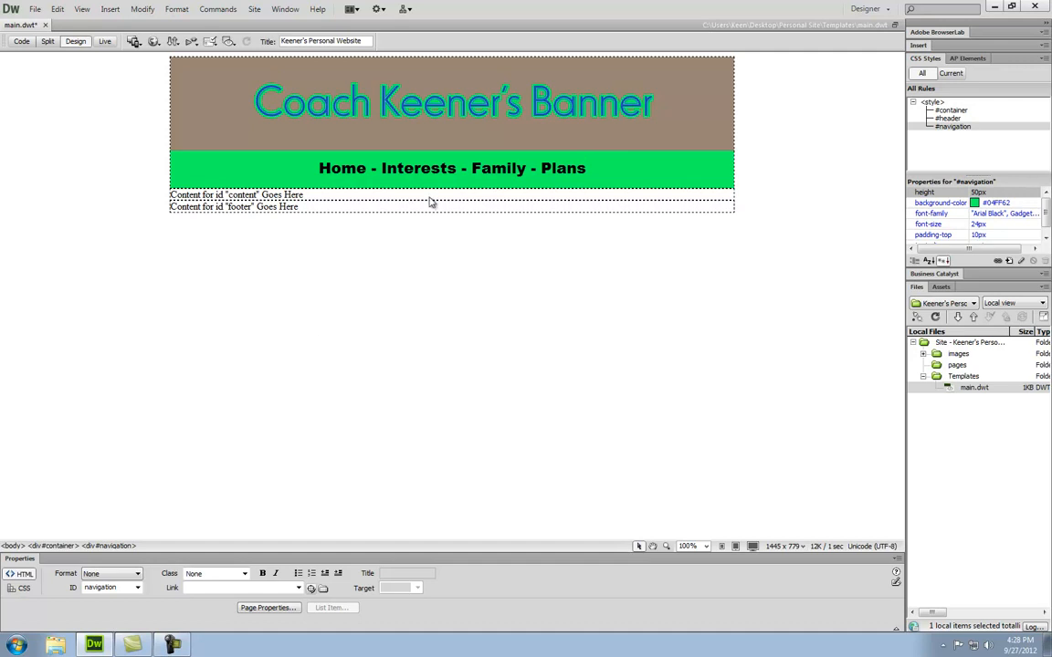
- Add empty paragraphs after the content placeholder text to lengthen the content area
click(317, 194)
drag(315, 195, 167, 195)
triple_click(167, 196)
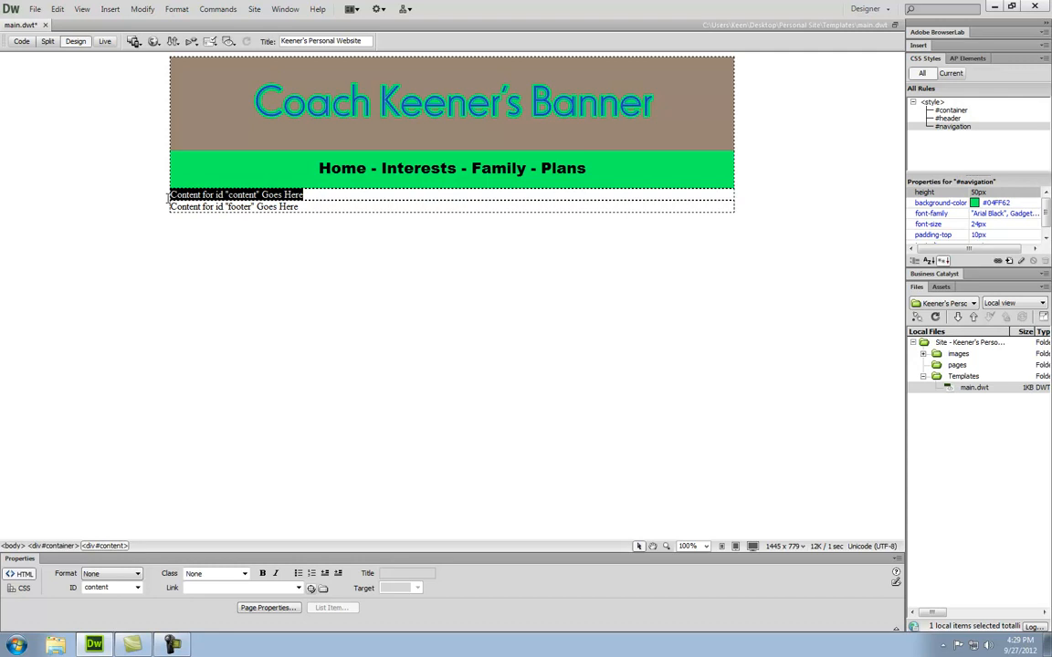
click(104, 545)
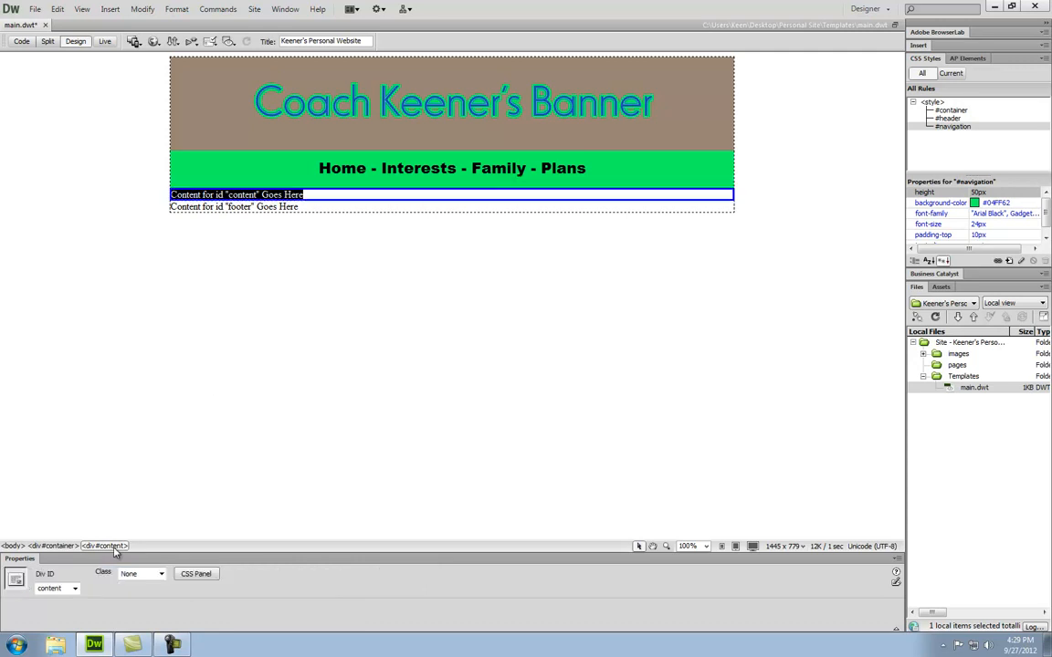
click(315, 195)
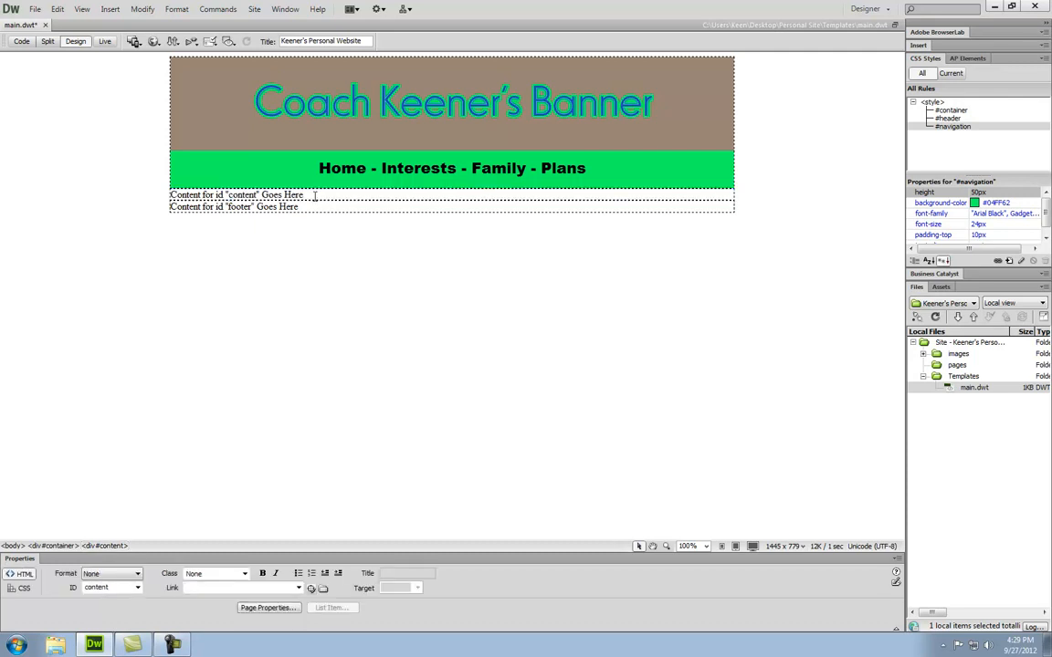
key(Return)
key(Return)
key(Return)
key(Return)
key(Return)
key(Return)
key(Return)
key(Return)
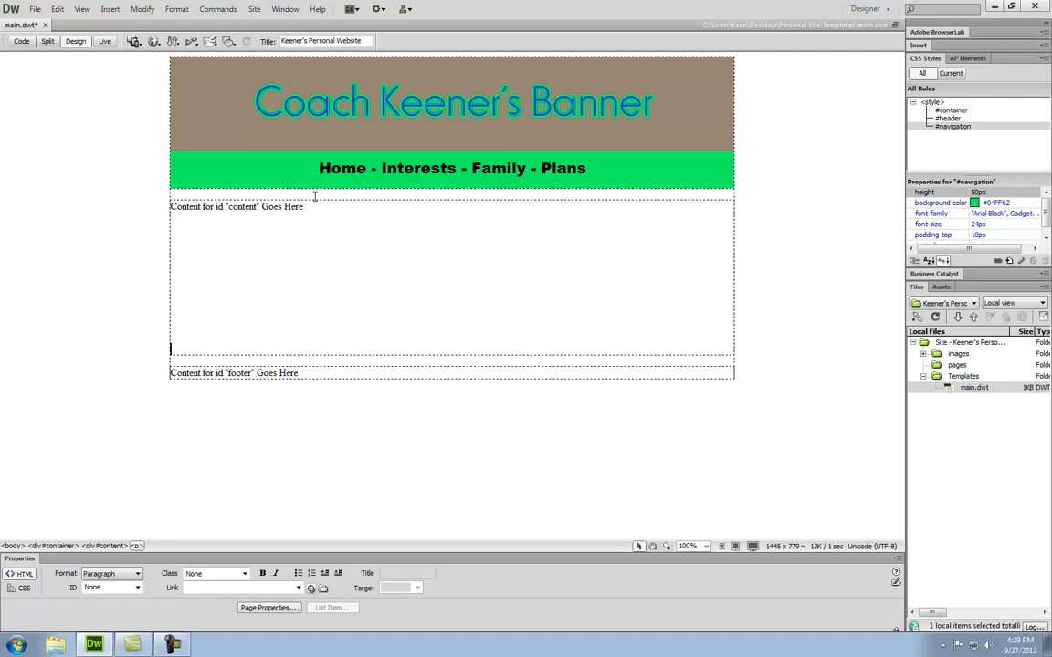
key(Return)
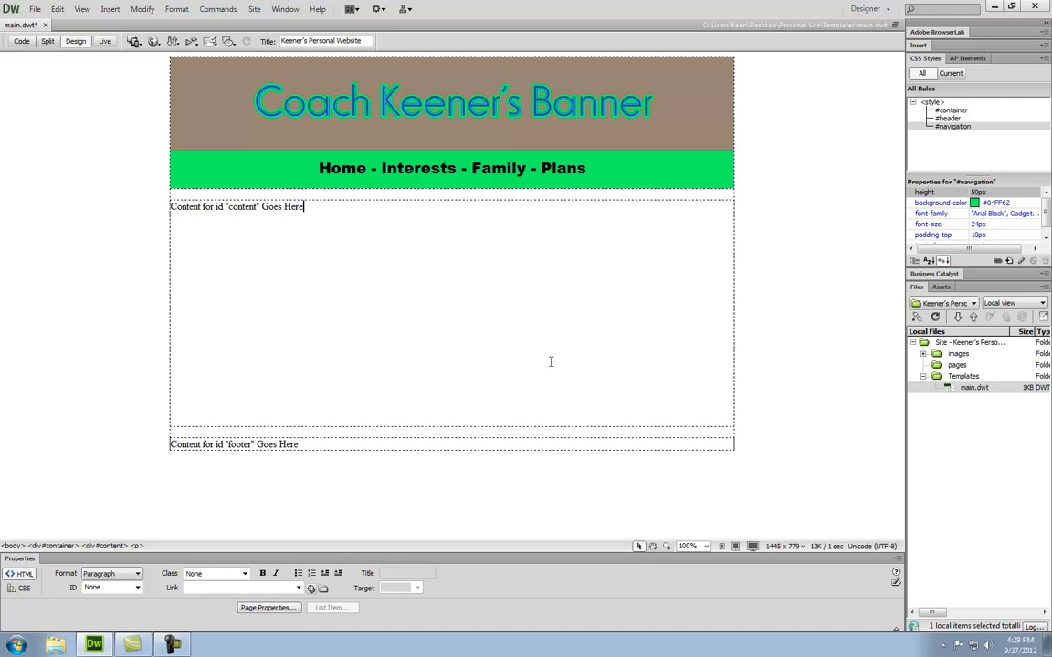
click(1010, 262)
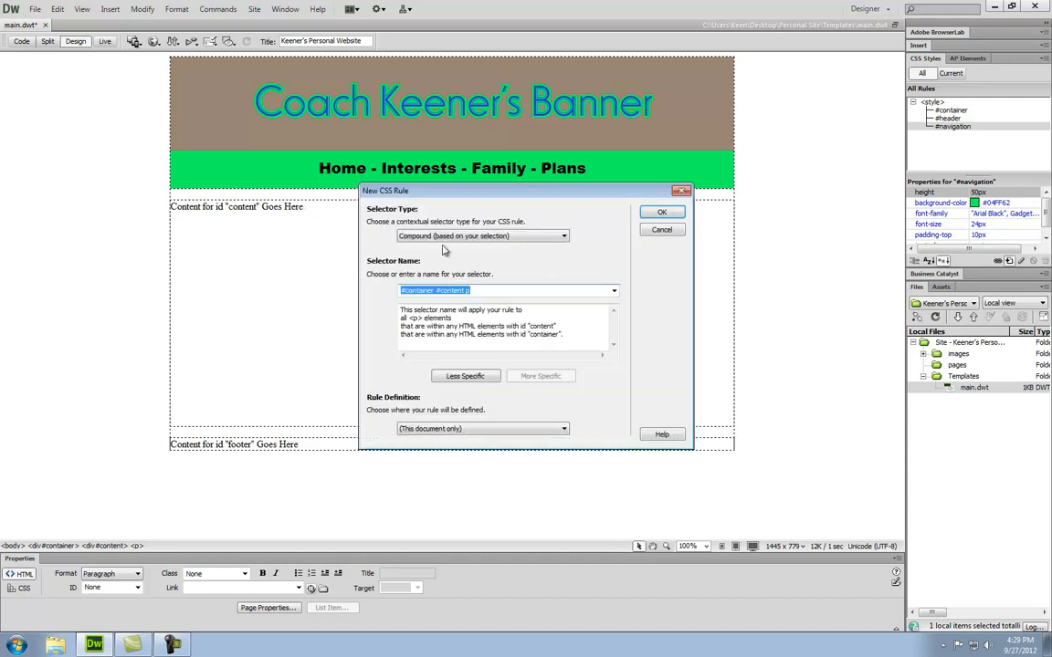
- Create an ID rule named #content and move its definition dialog lower
click(411, 235)
click(442, 257)
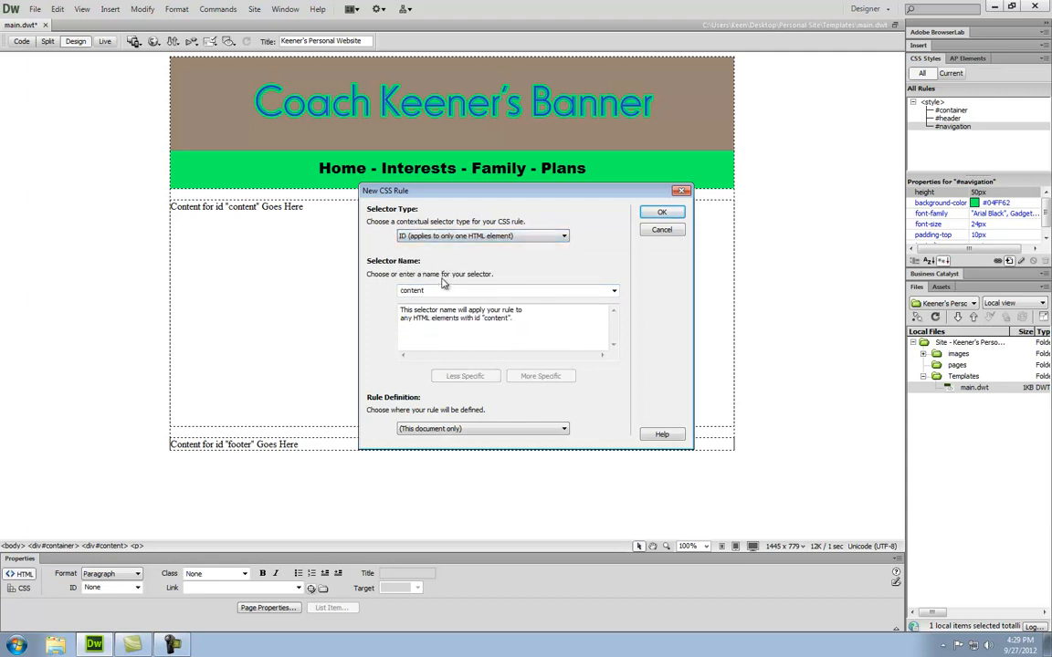
double_click(401, 292)
click(401, 292)
text(#)
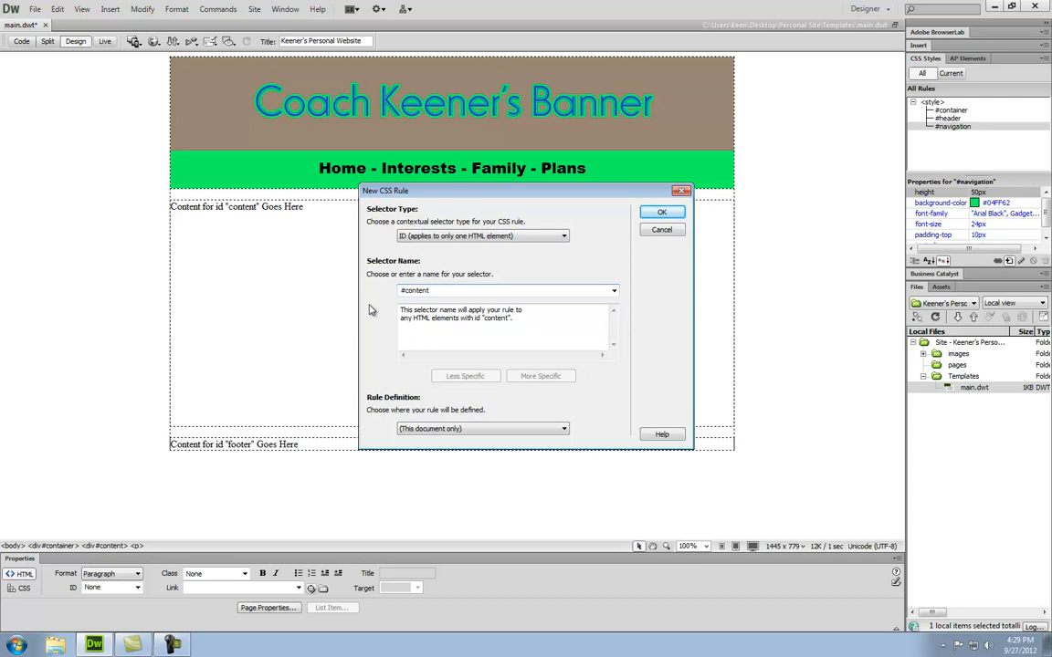
click(662, 212)
drag(573, 216, 558, 273)
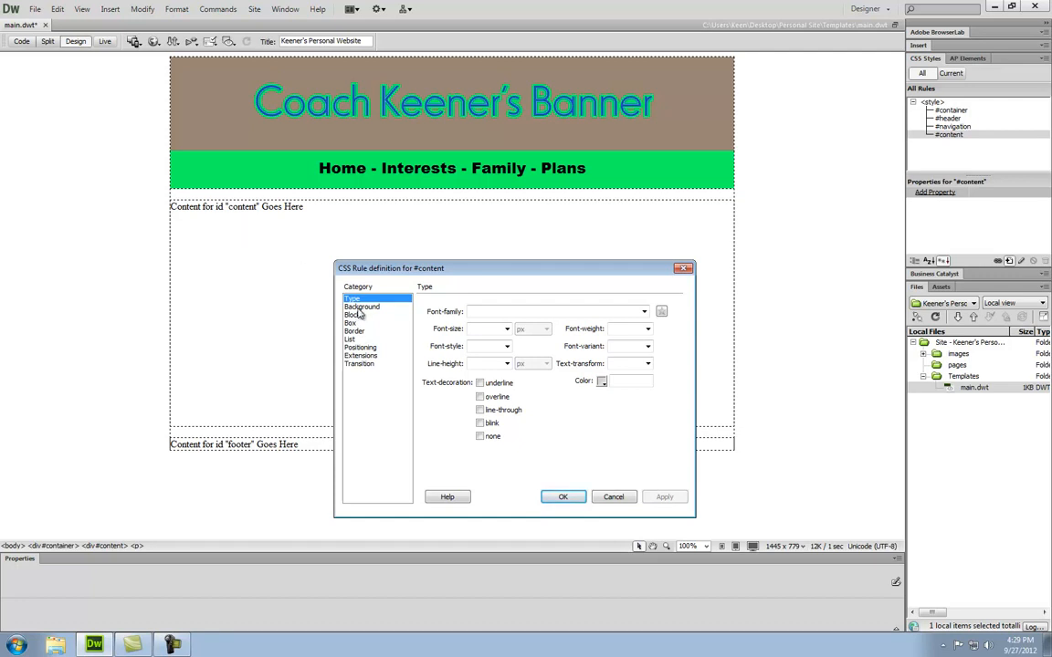
- Give #content a white #FFF background colour
key(Down)
click(507, 313)
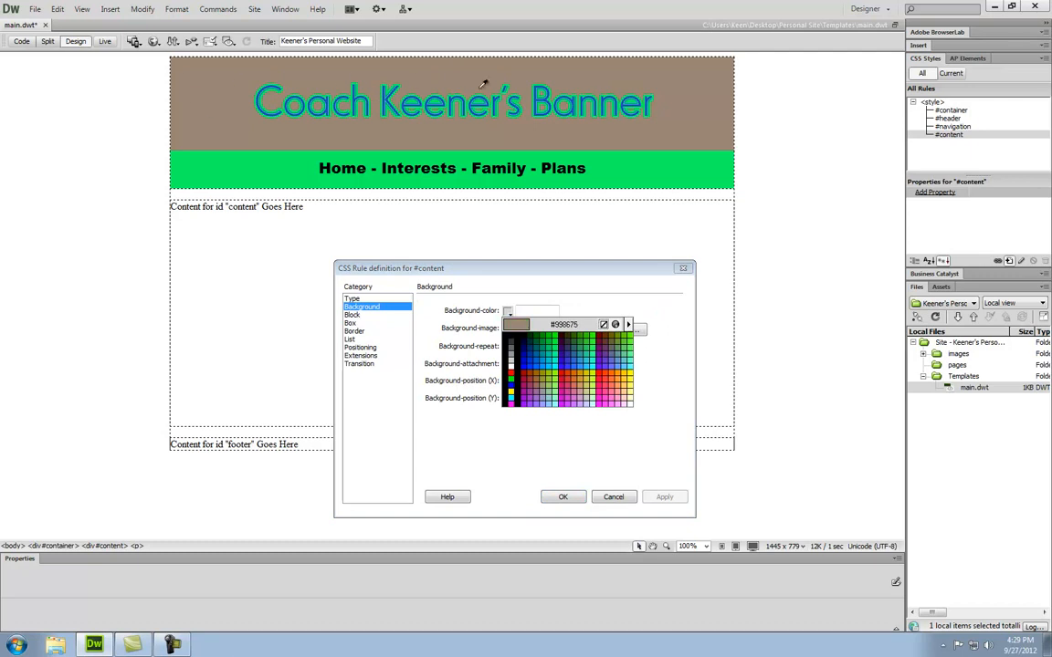
click(511, 363)
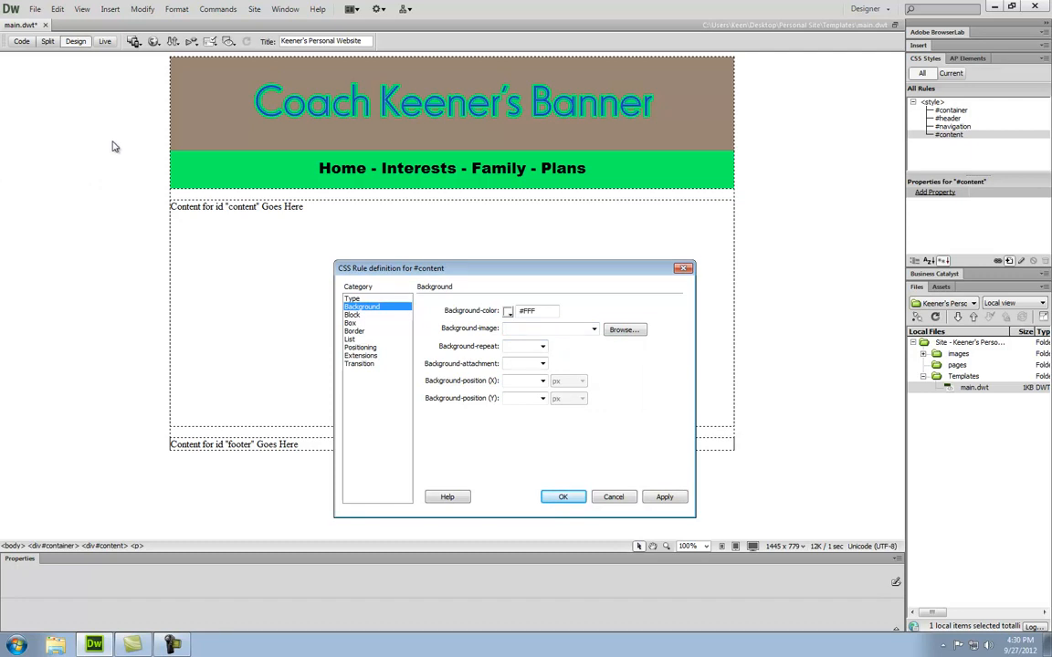
click(667, 497)
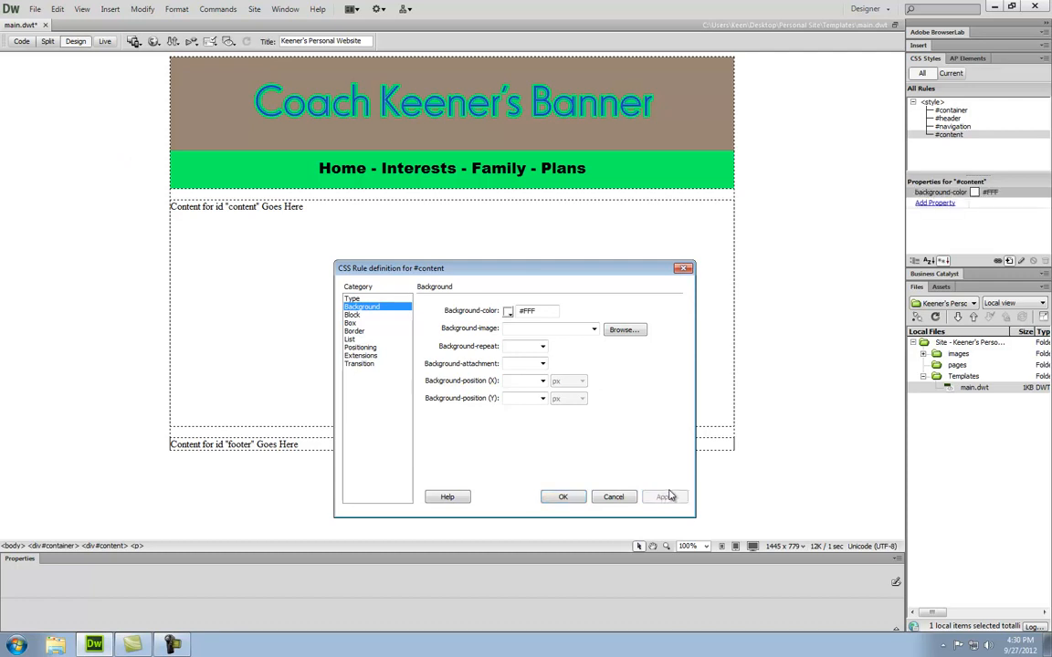
- Set the #content font to Verdana, Geneva, sans-serif
click(354, 298)
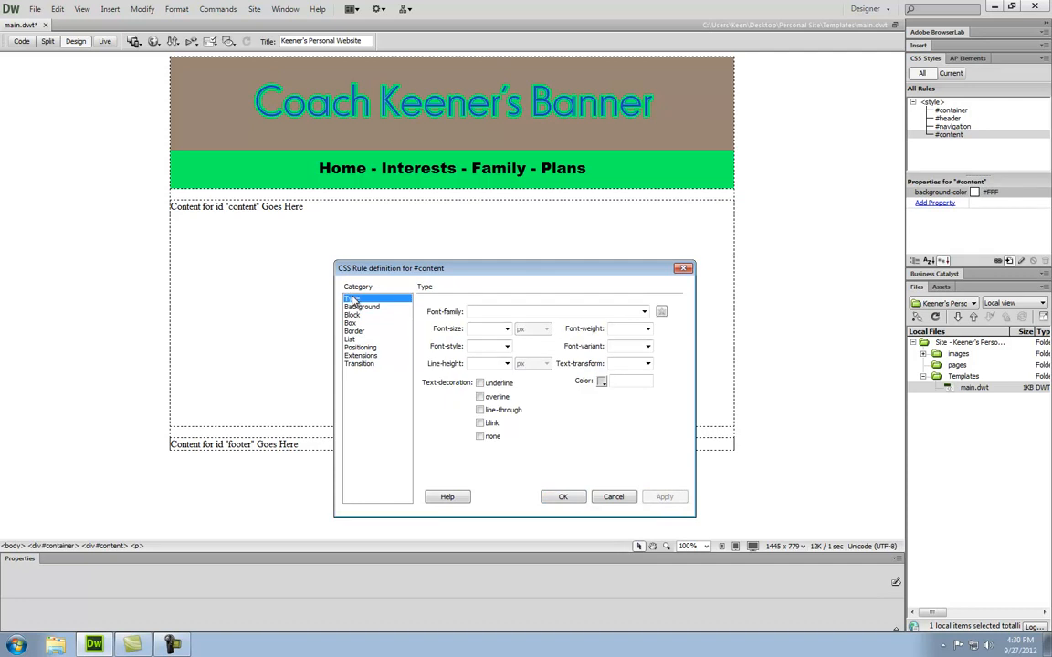
click(644, 313)
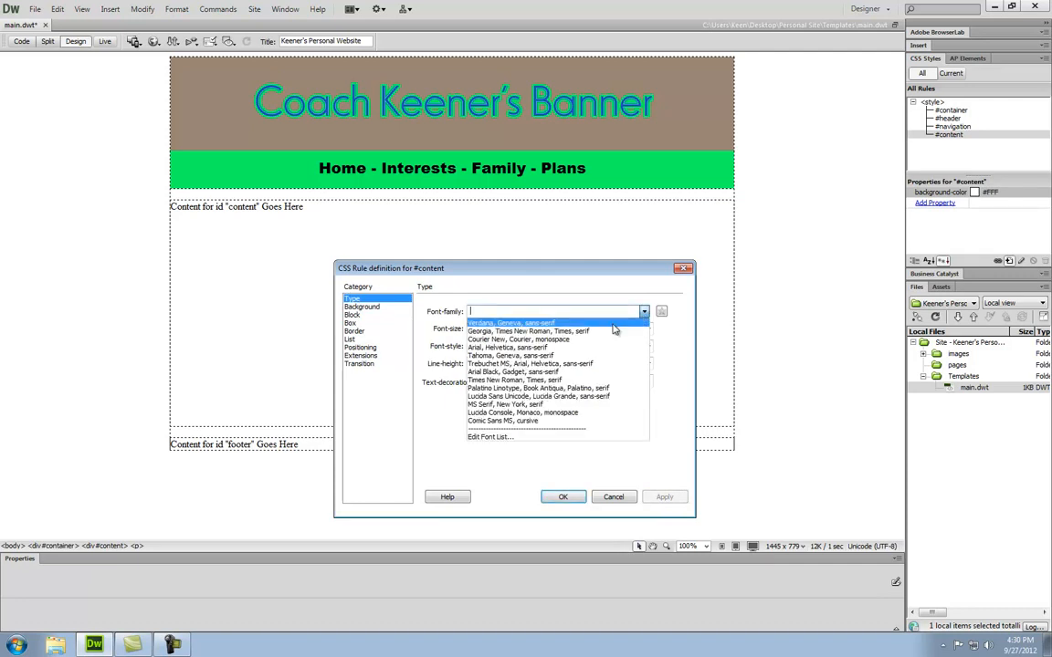
click(617, 322)
click(665, 498)
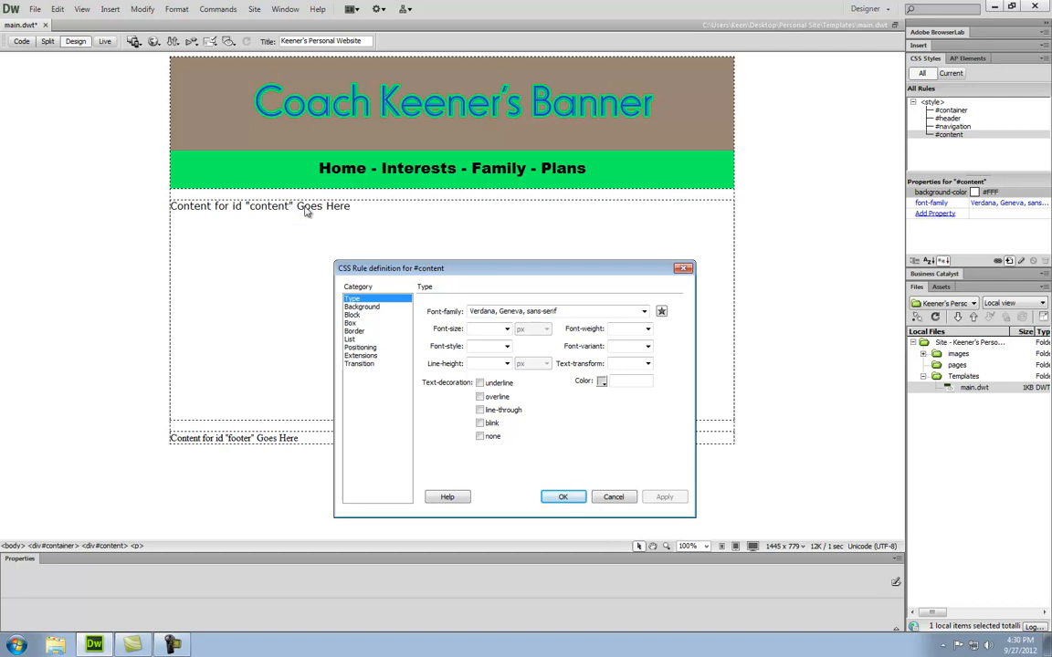
- Give #content a 5px top padding
click(350, 323)
click(457, 352)
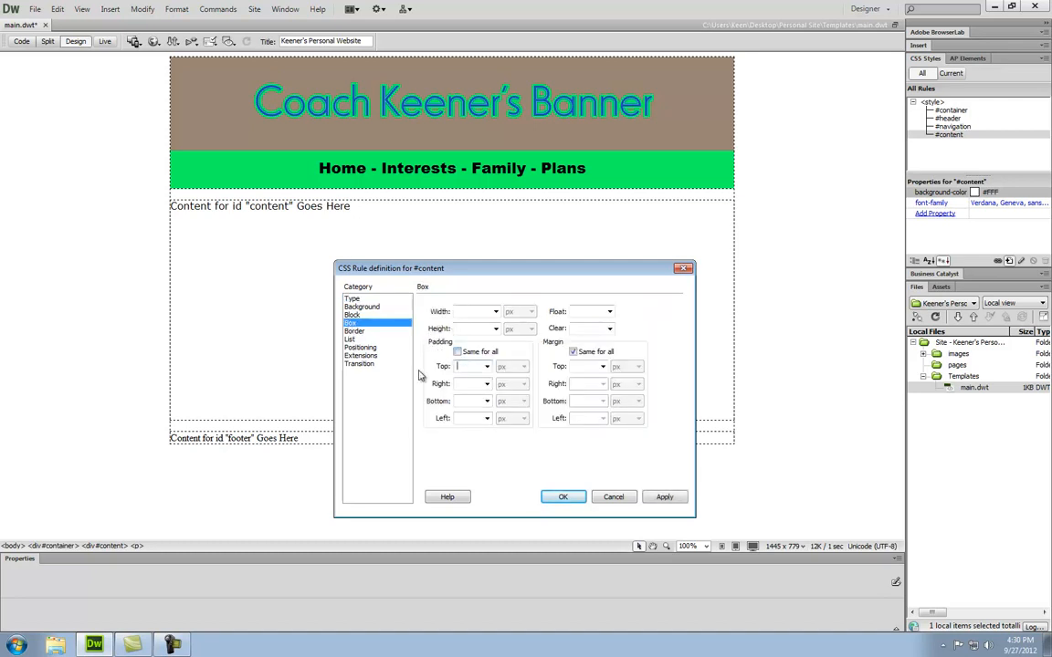
text(4)
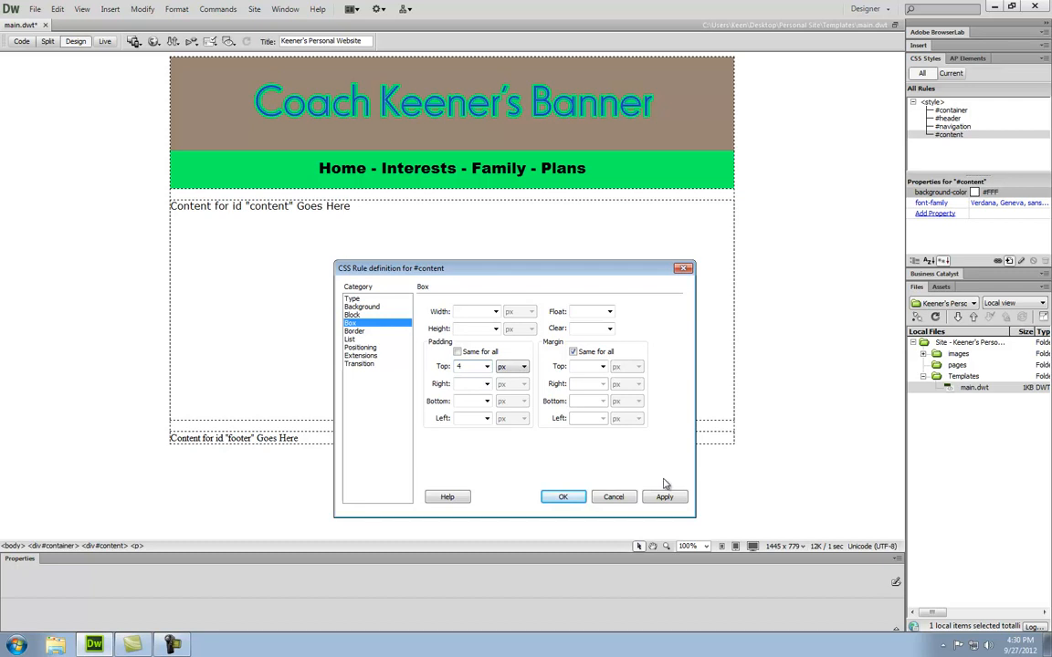
key(BackSpace)
text(5)
click(665, 497)
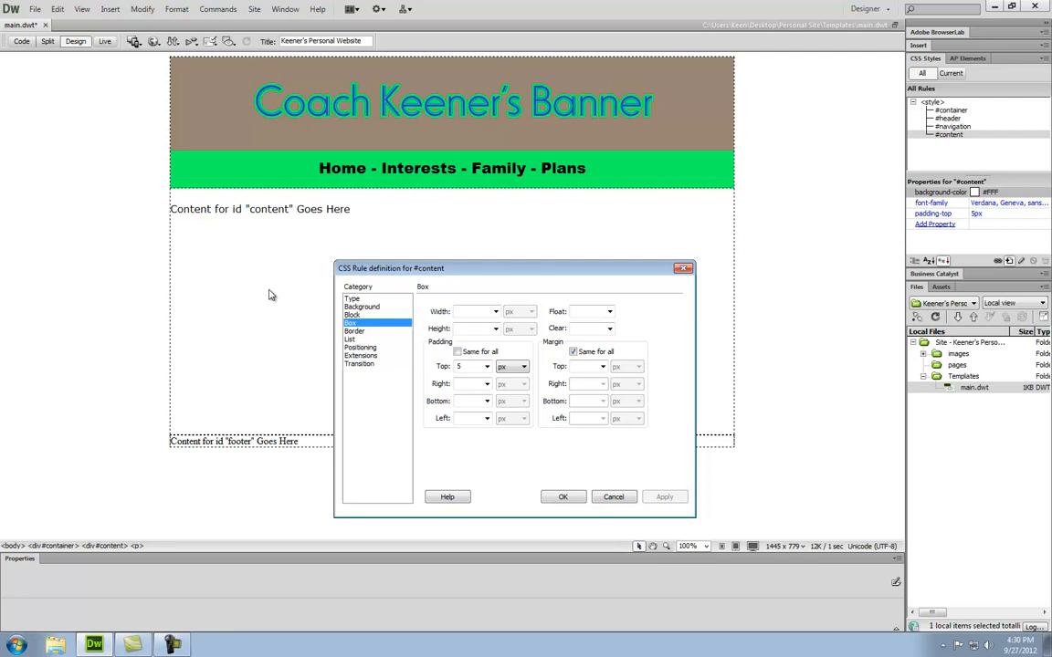
- Close the #content rule dialog and select the 'Content for id "content" Goes Here' placeholder sentence
click(562, 499)
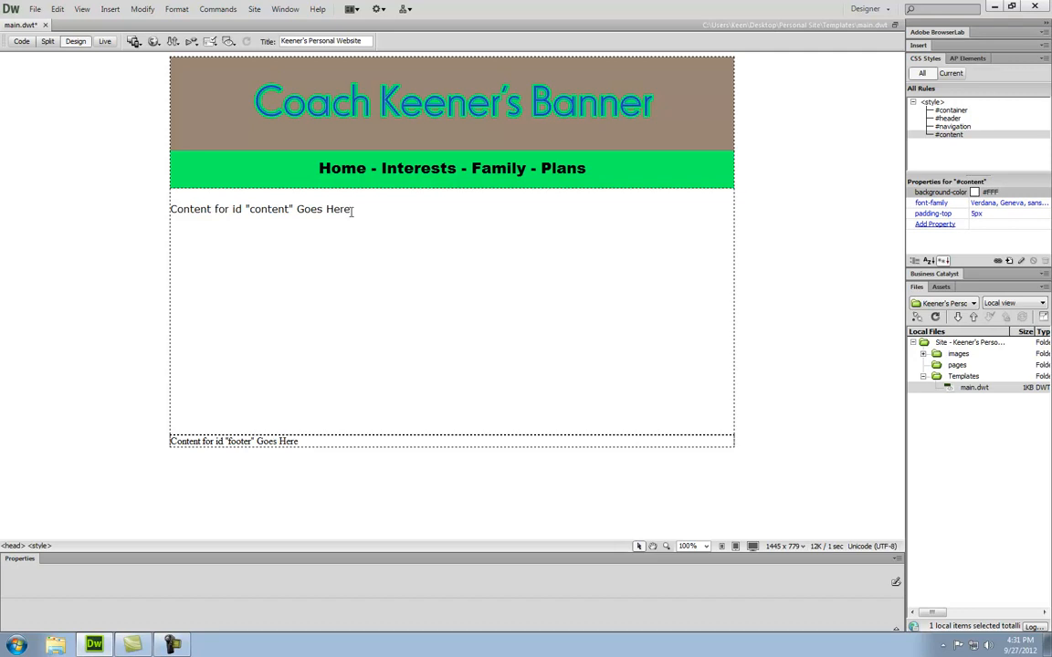
drag(355, 209, 170, 208)
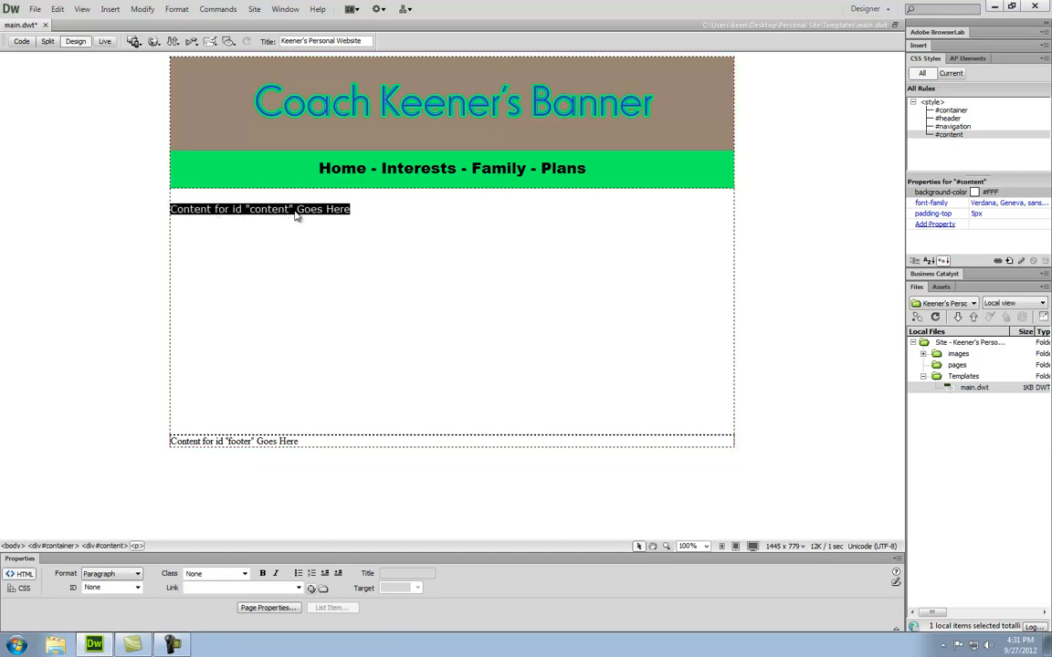
- Wrap the selected placeholder sentence in a Template Objects editable region named 'Content'
click(110, 11)
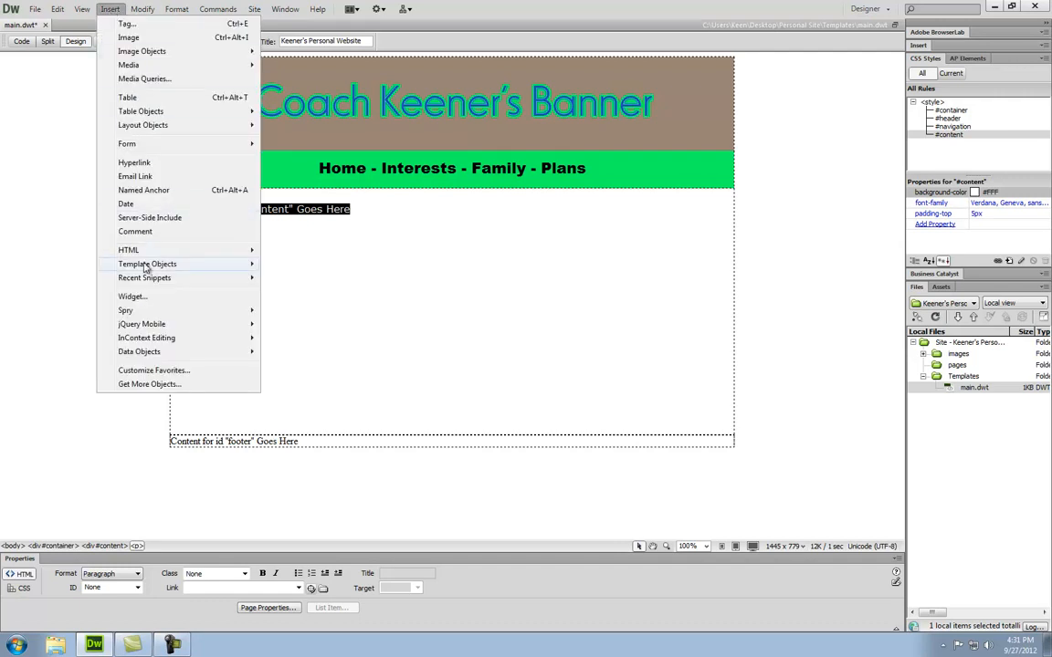
mouse_move(145, 267)
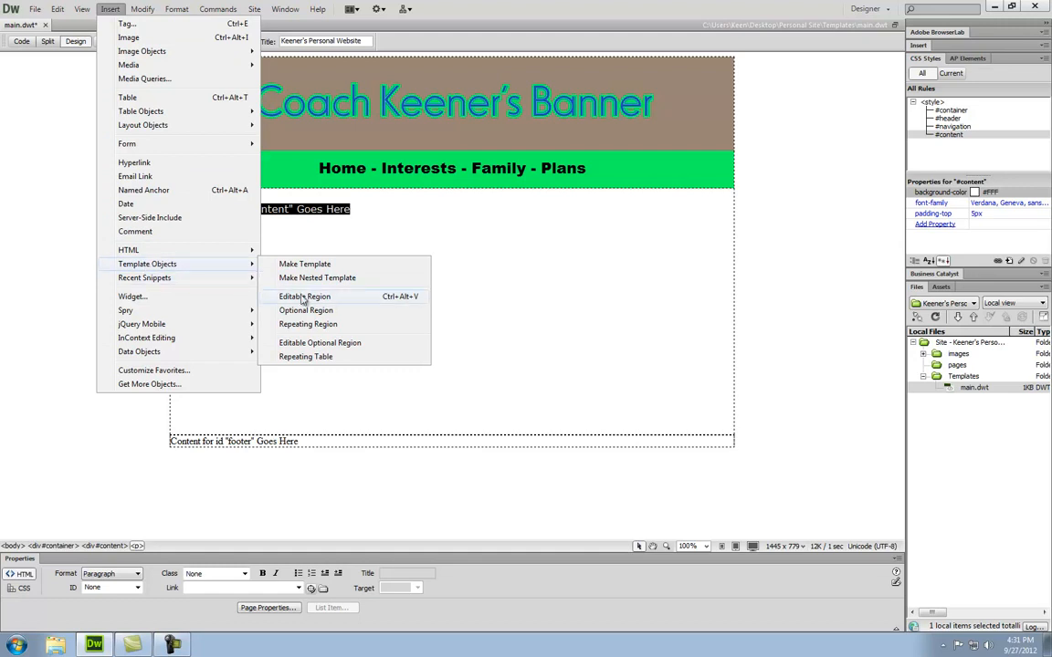
click(354, 303)
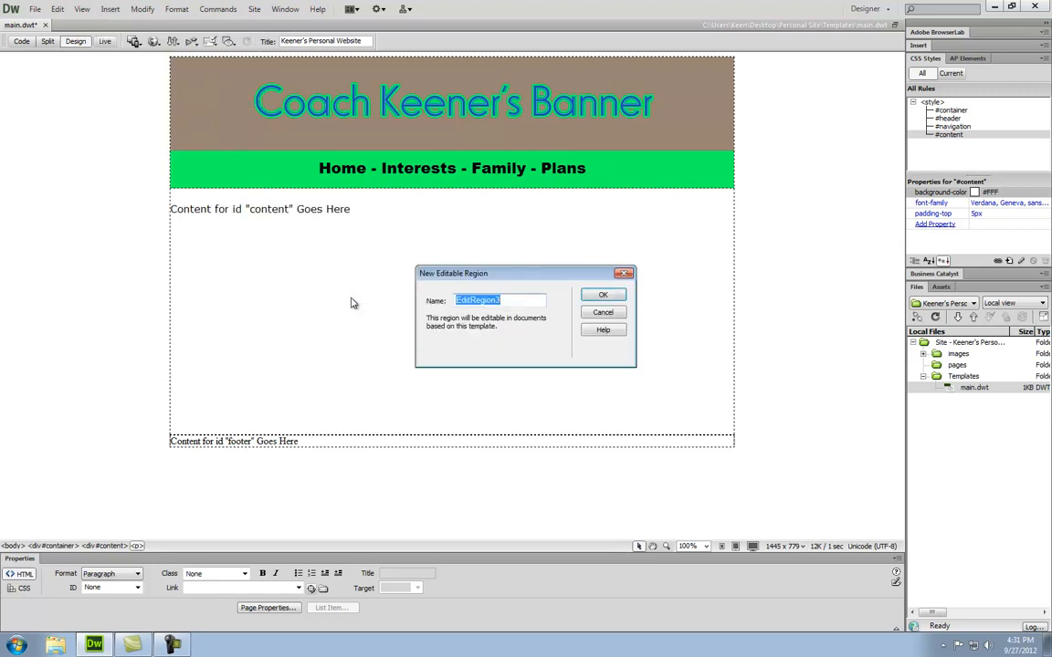
text(Content)
click(603, 295)
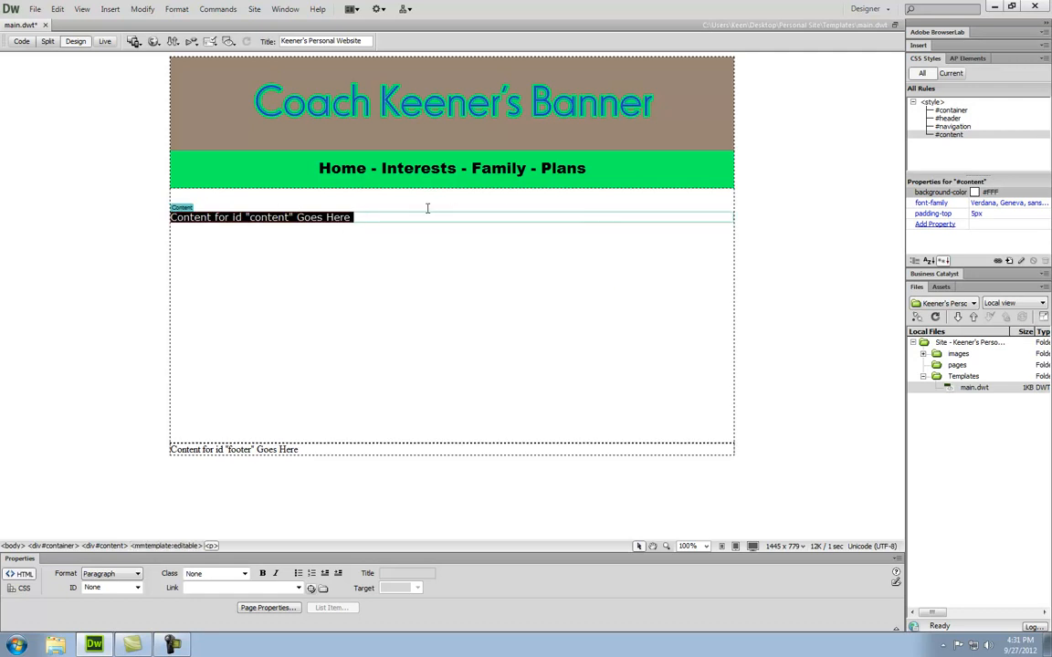
- Add blank lines after the placeholder to lengthen the Content region
click(375, 218)
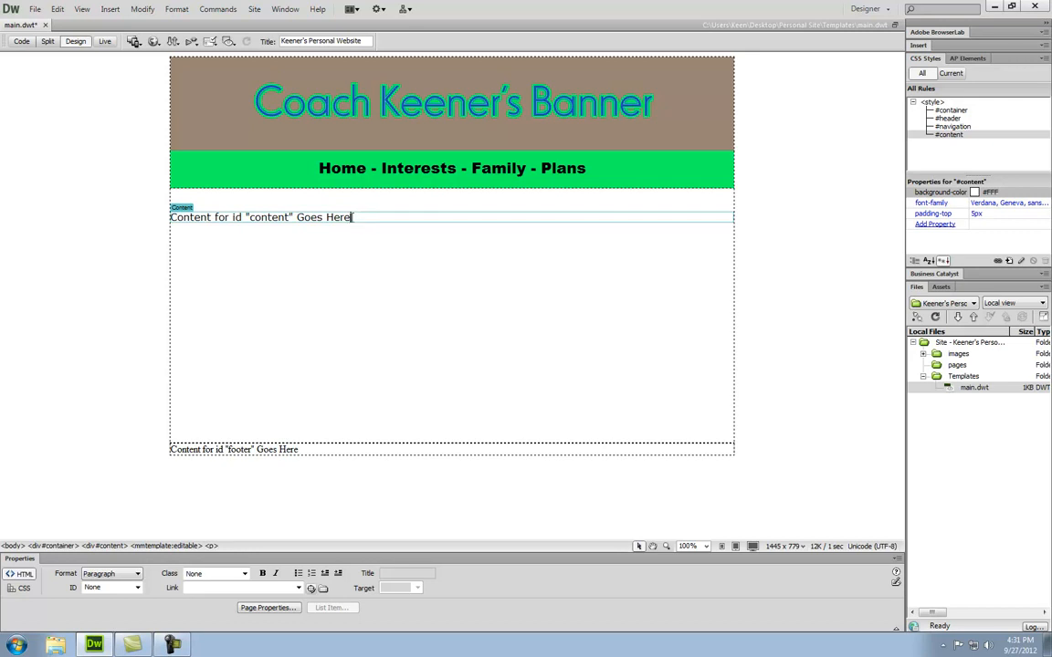
key(Return)
key(Return)
key(Return)
key(Return)
key(Return)
key(Return)
key(Return)
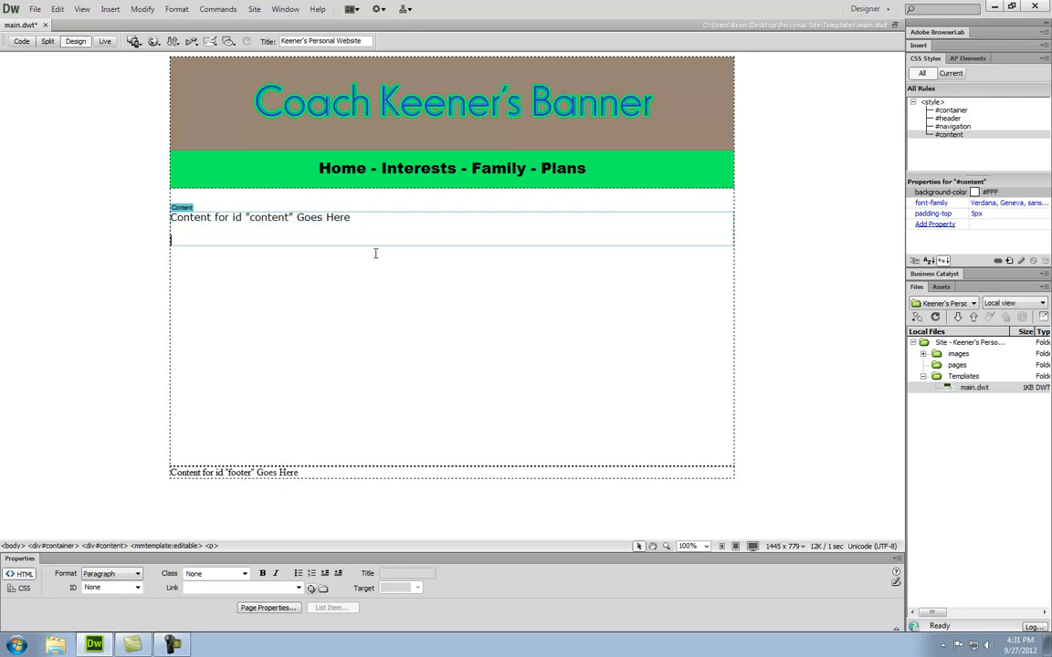
key(Return)
key(Return)
key(Return)
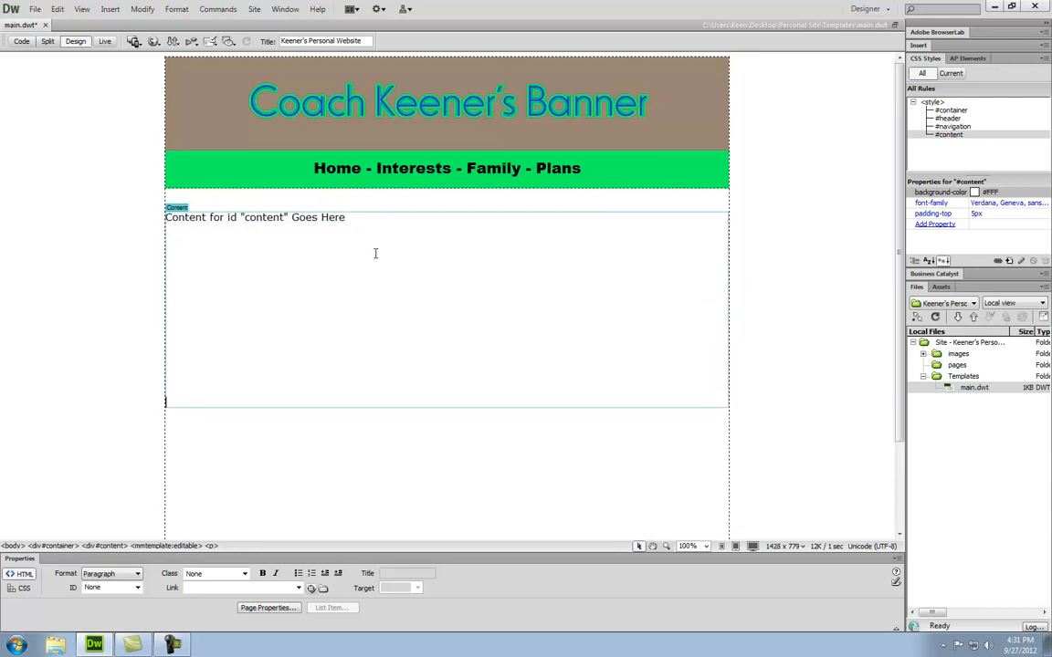
scroll(399, 246, down, 3)
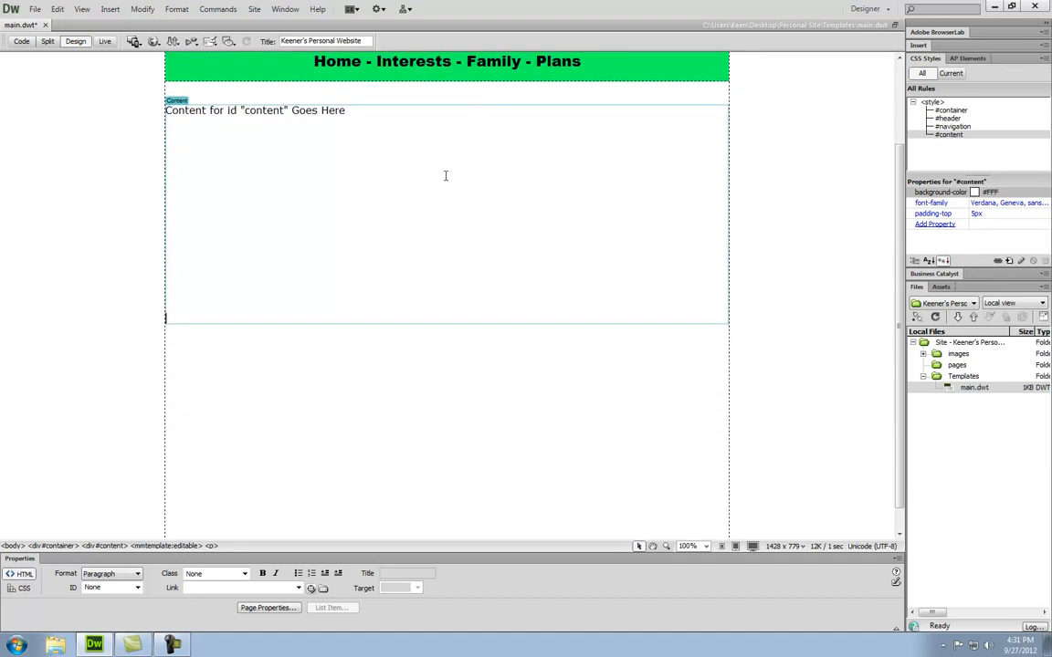
scroll(413, 145, down, 1)
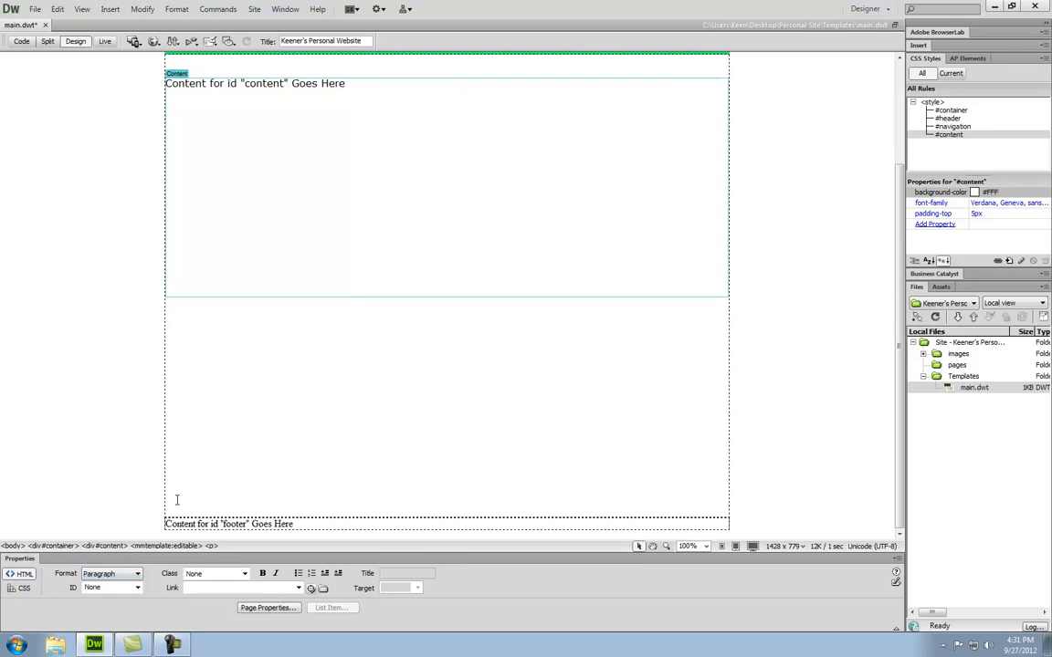
scroll(178, 499, up, 5)
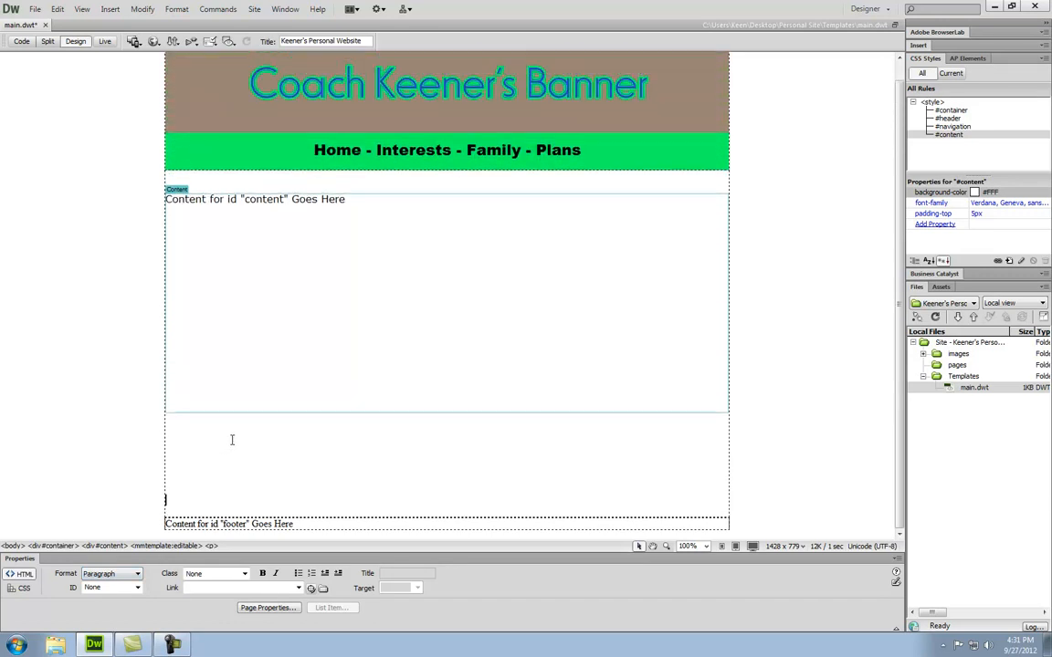
key(BackSpace)
key(BackSpace)
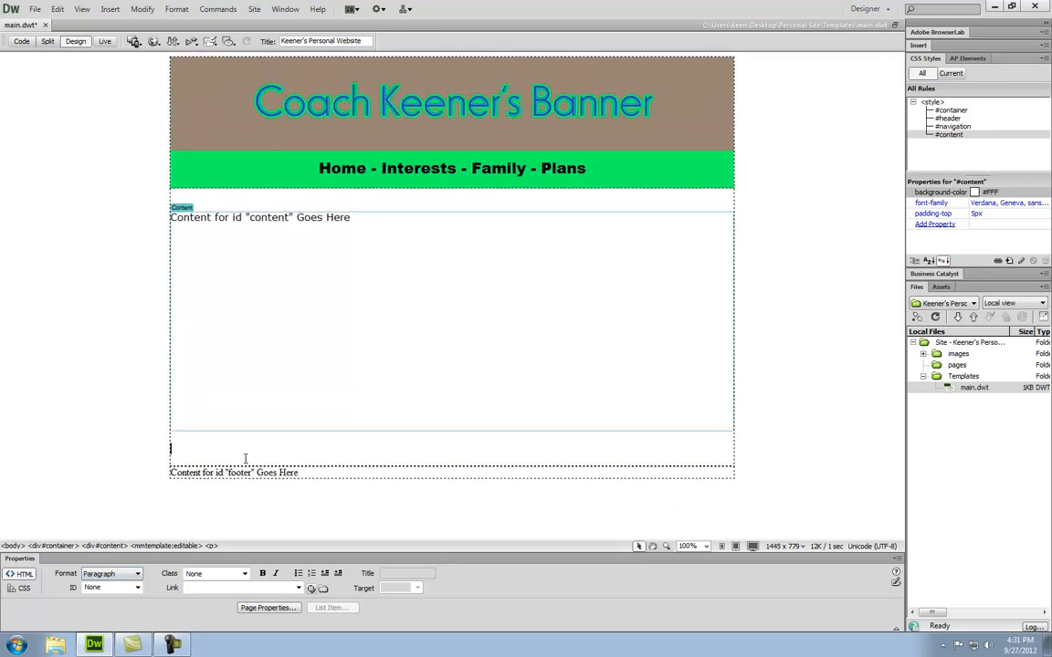
key(BackSpace)
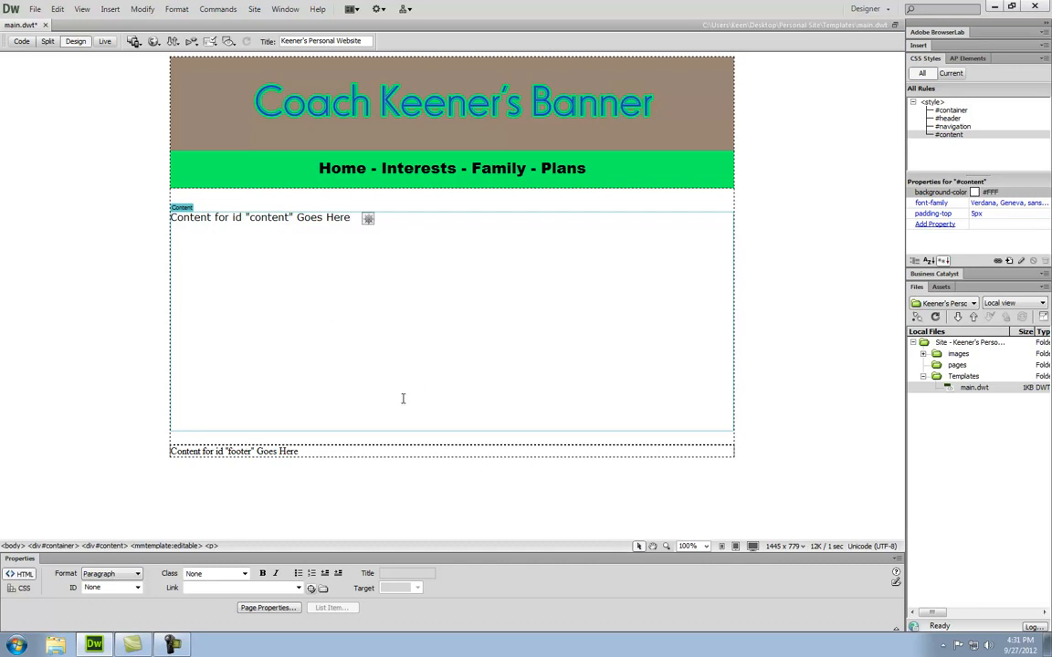
- Select the footer div and start a new CSS rule targeting it
drag(311, 451, 170, 452)
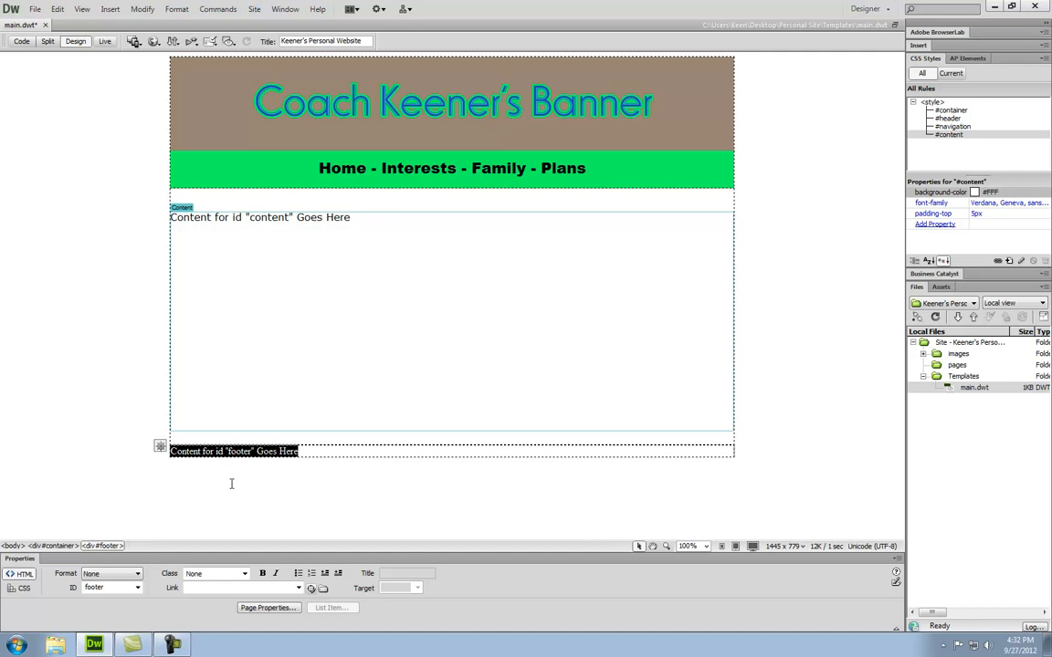
click(100, 545)
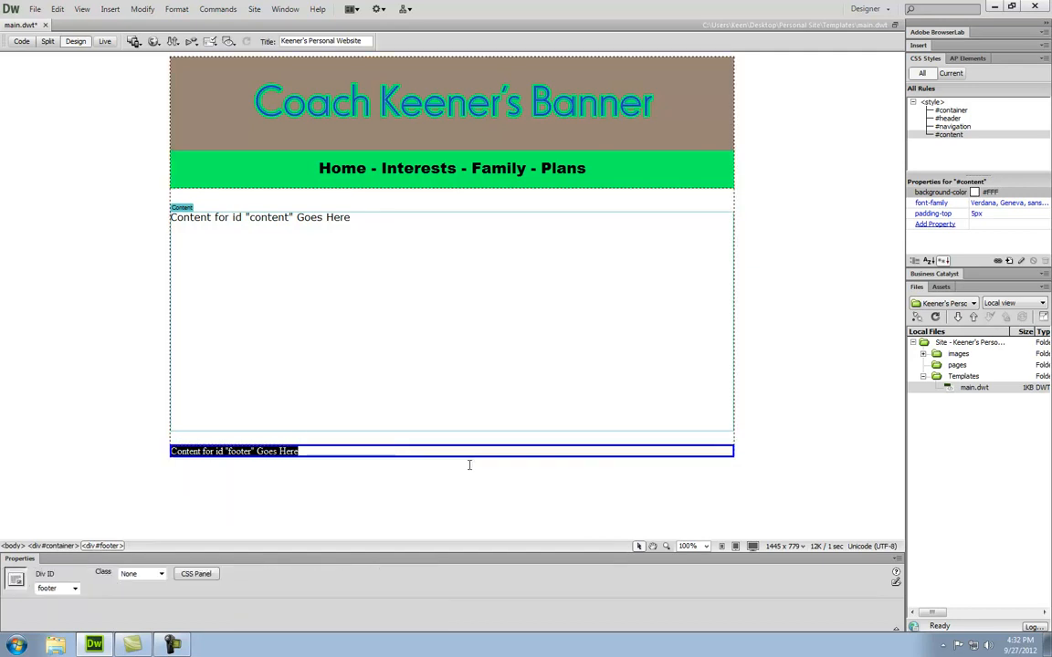
click(1011, 262)
- Create an ID selector rule named #footer and move its definition dialog aside
click(457, 235)
click(454, 255)
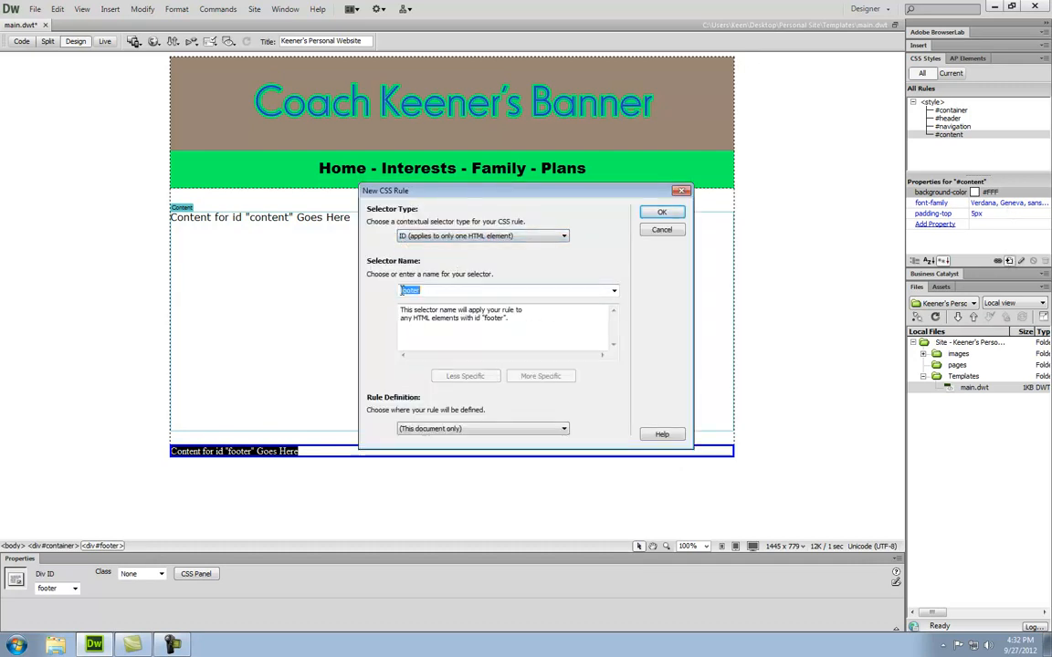
click(401, 290)
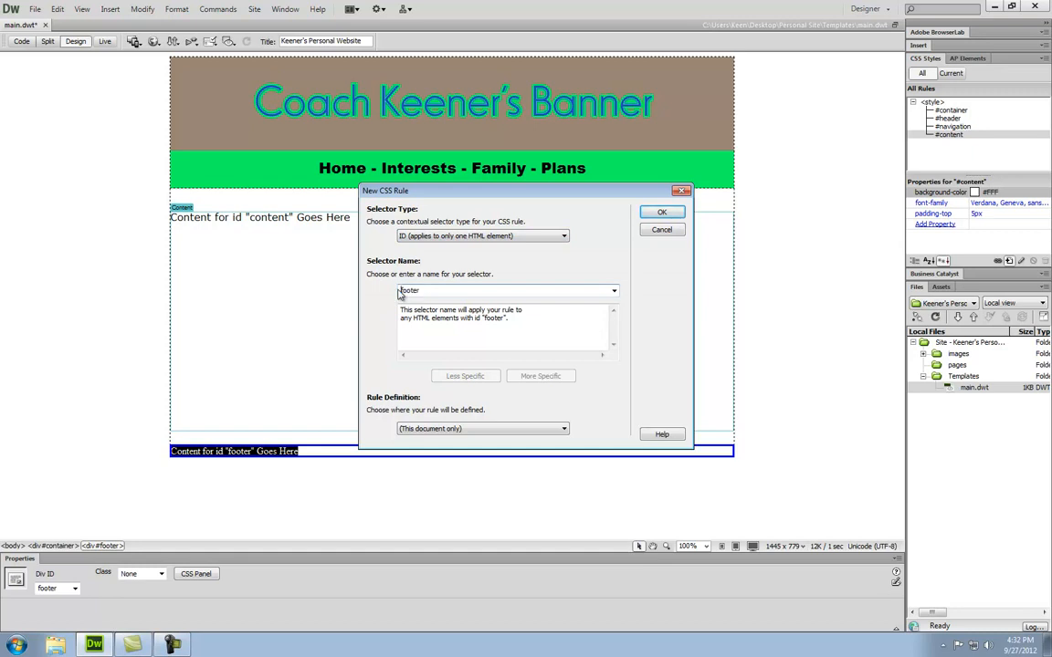
text(#)
click(673, 212)
drag(550, 213, 612, 174)
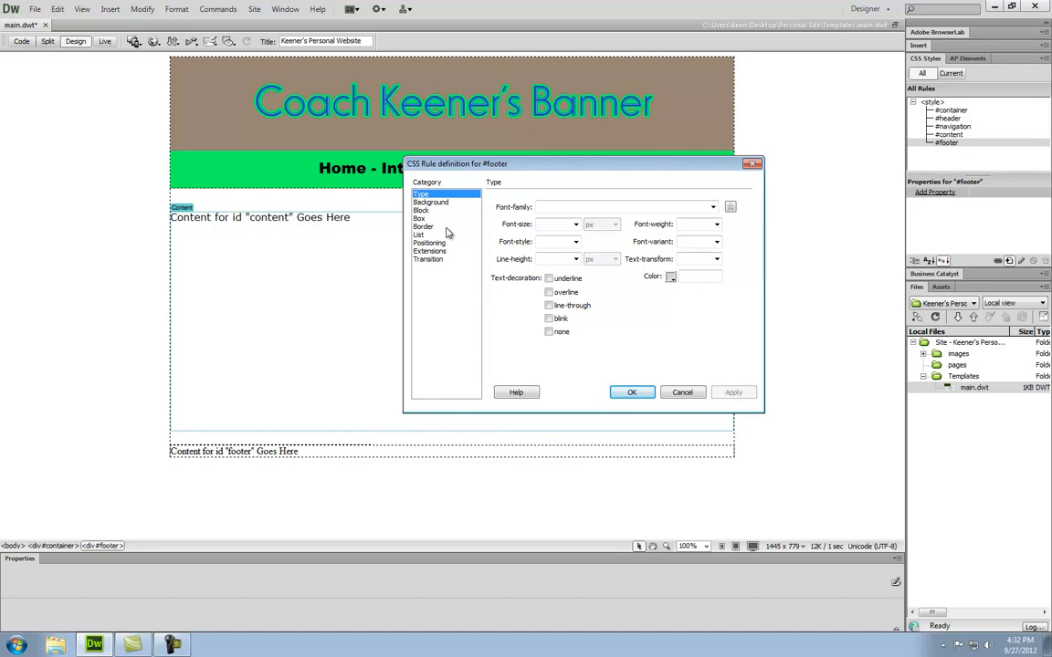
- Center-align the footer text in the #footer rule's Block settings
click(419, 219)
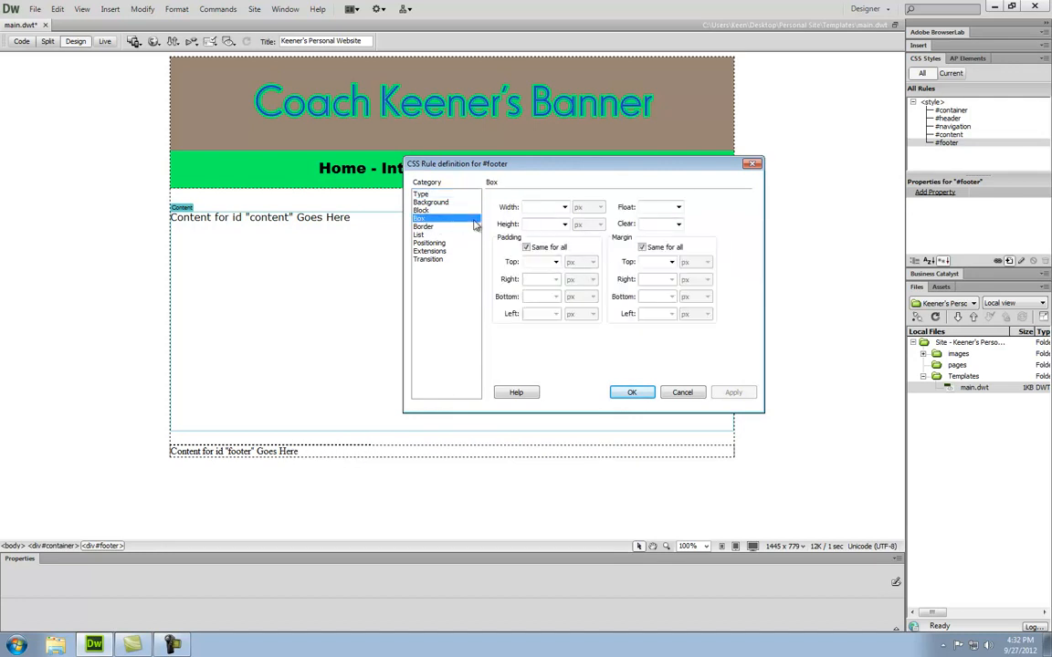
click(421, 210)
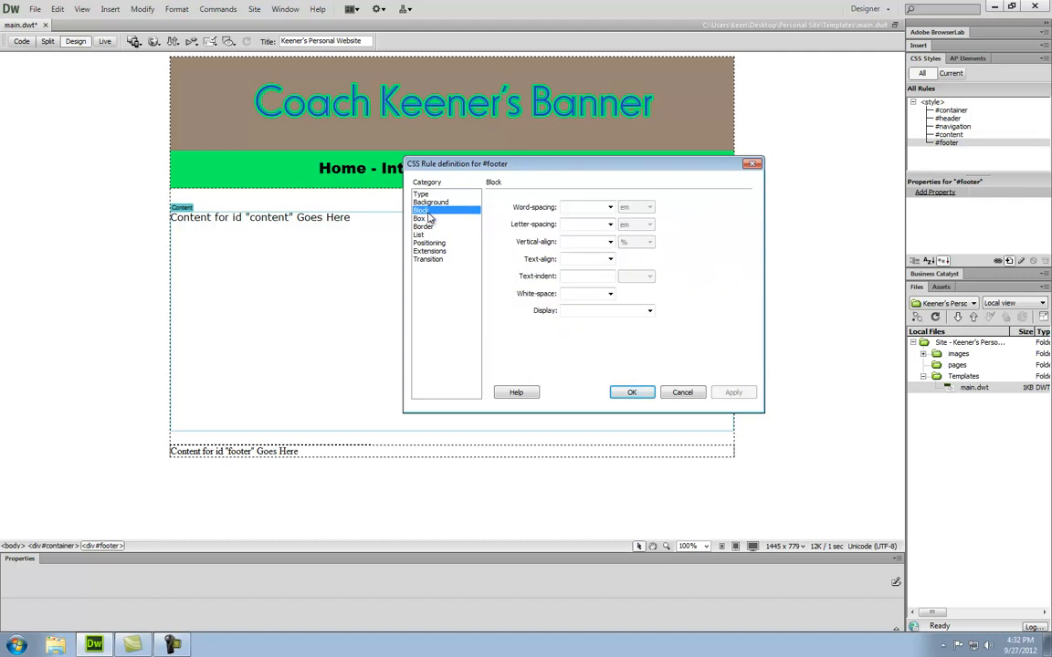
click(606, 260)
click(597, 288)
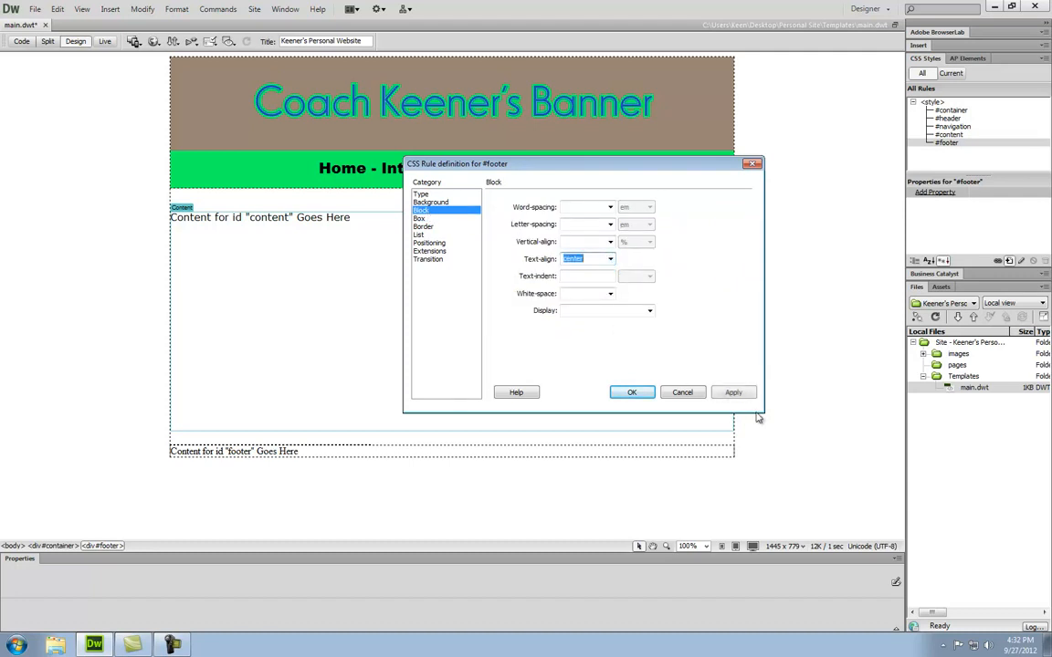
click(733, 392)
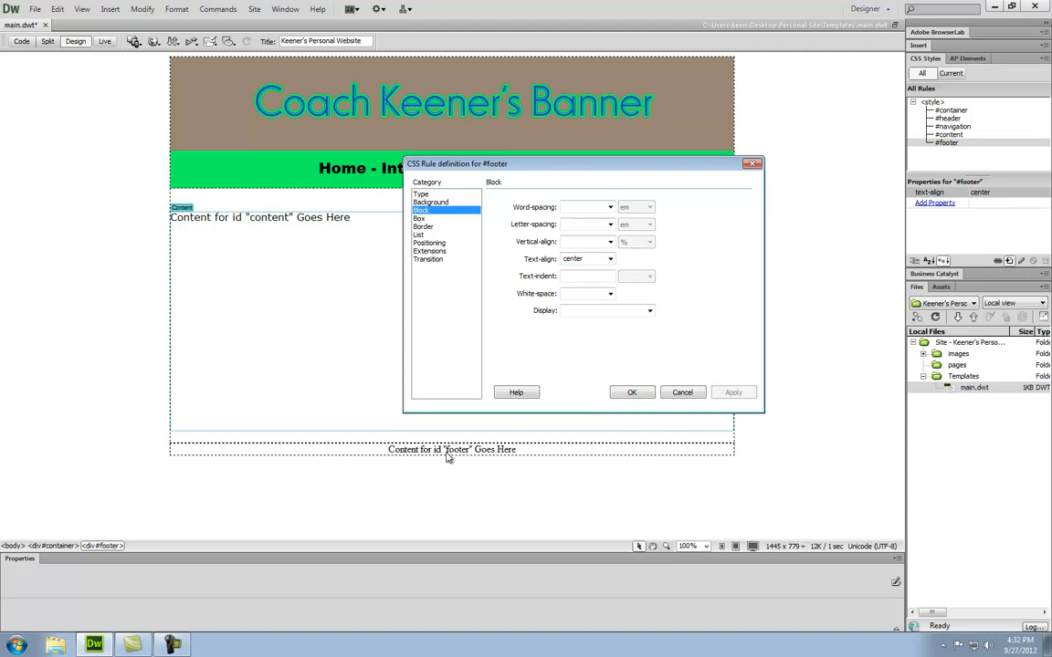
- Give the footer the nav bar's green #04FF62 background, then select the footer placeholder text
click(446, 202)
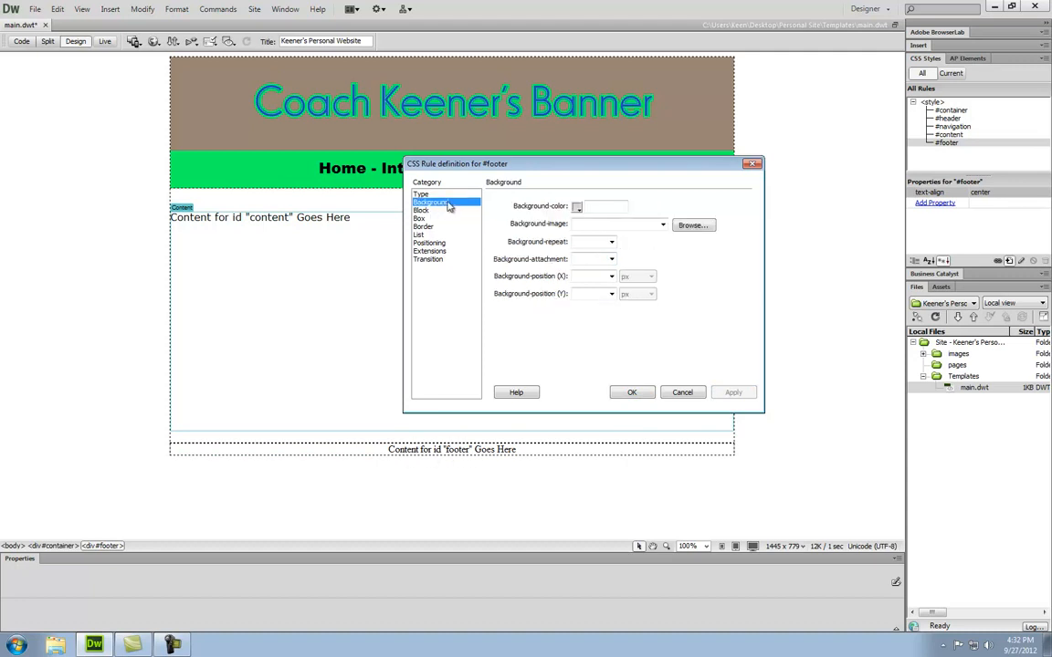
click(577, 209)
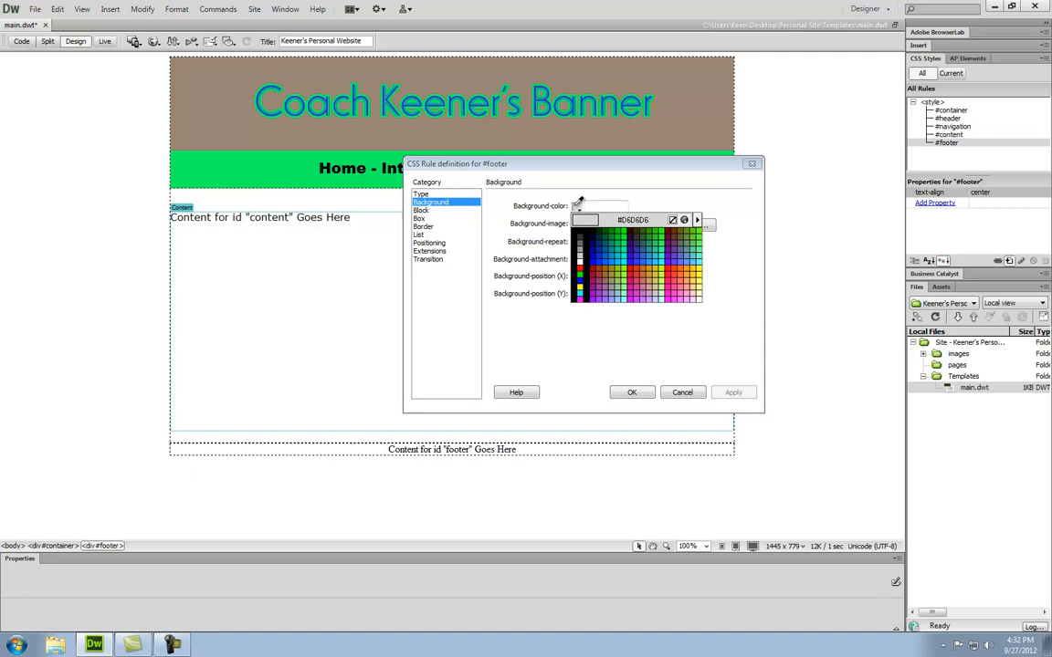
click(289, 170)
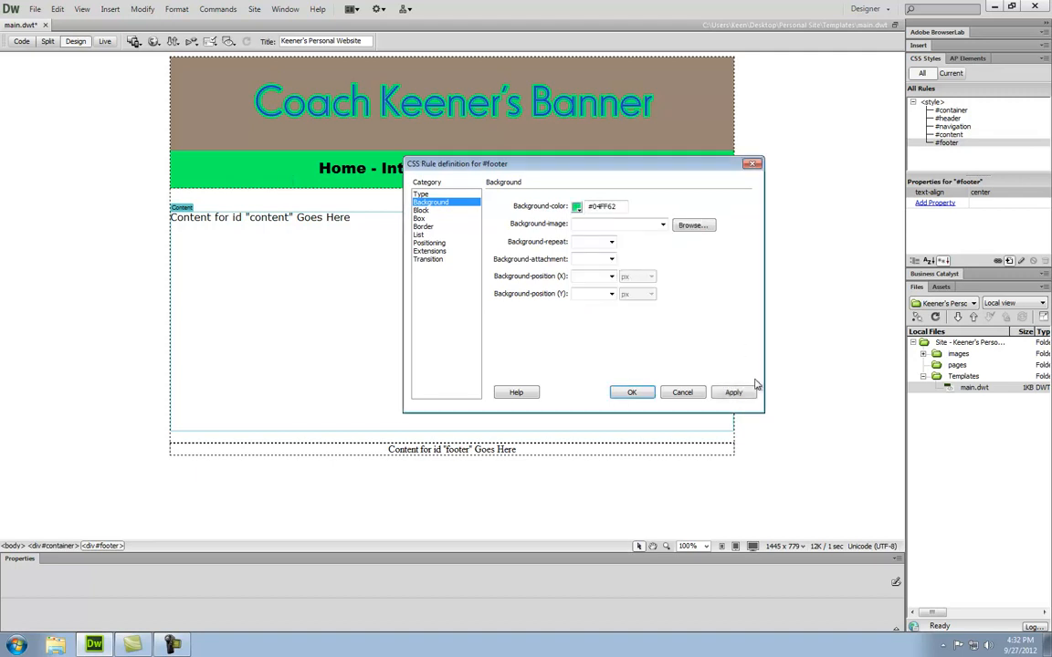
click(735, 392)
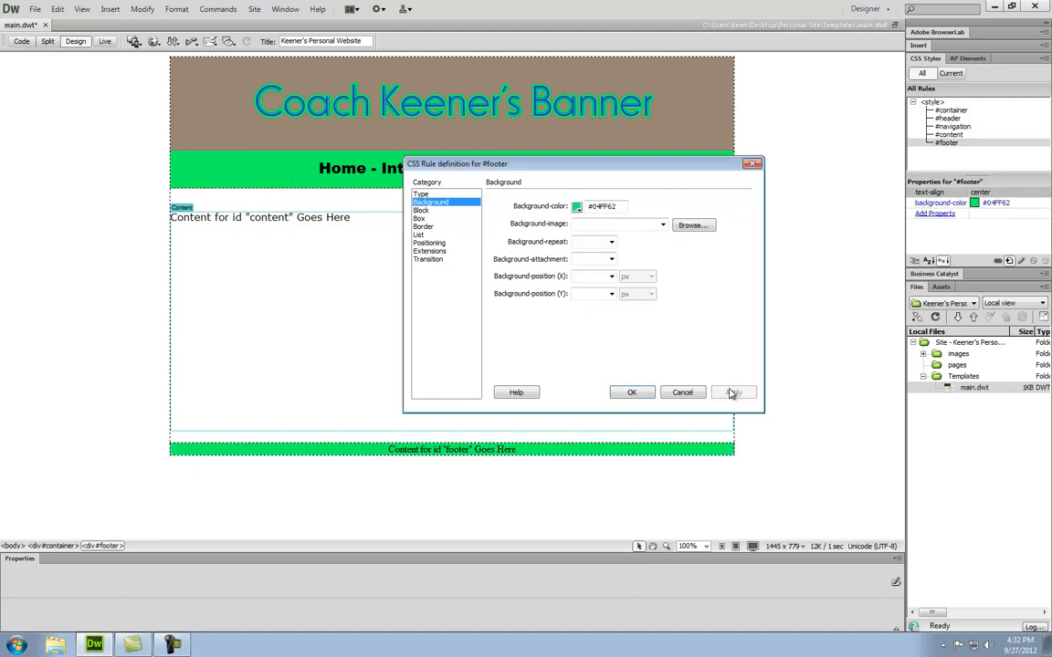
click(631, 393)
drag(525, 449, 390, 447)
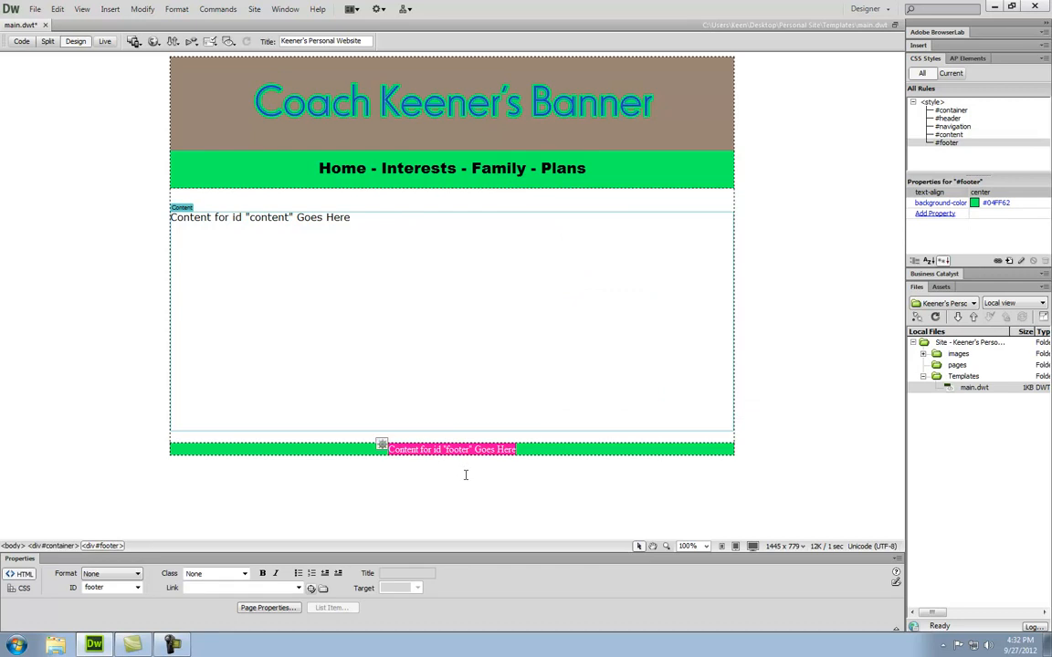
- Replace the footer placeholder with 'Created by:' plus the author's name and 'Contact |'
text(Created by)
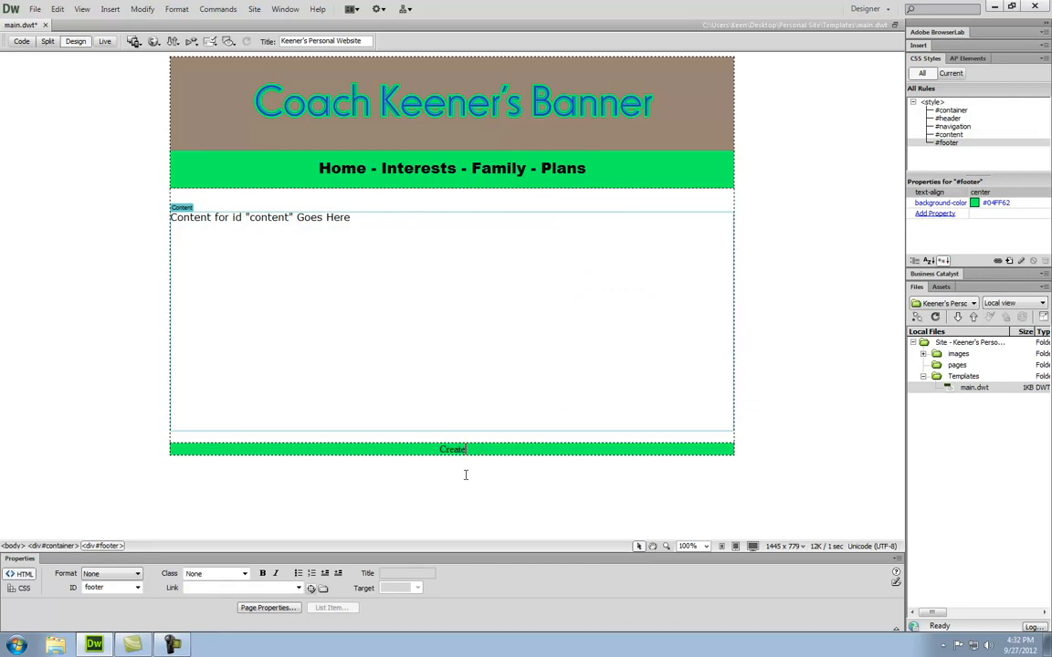
text(: )
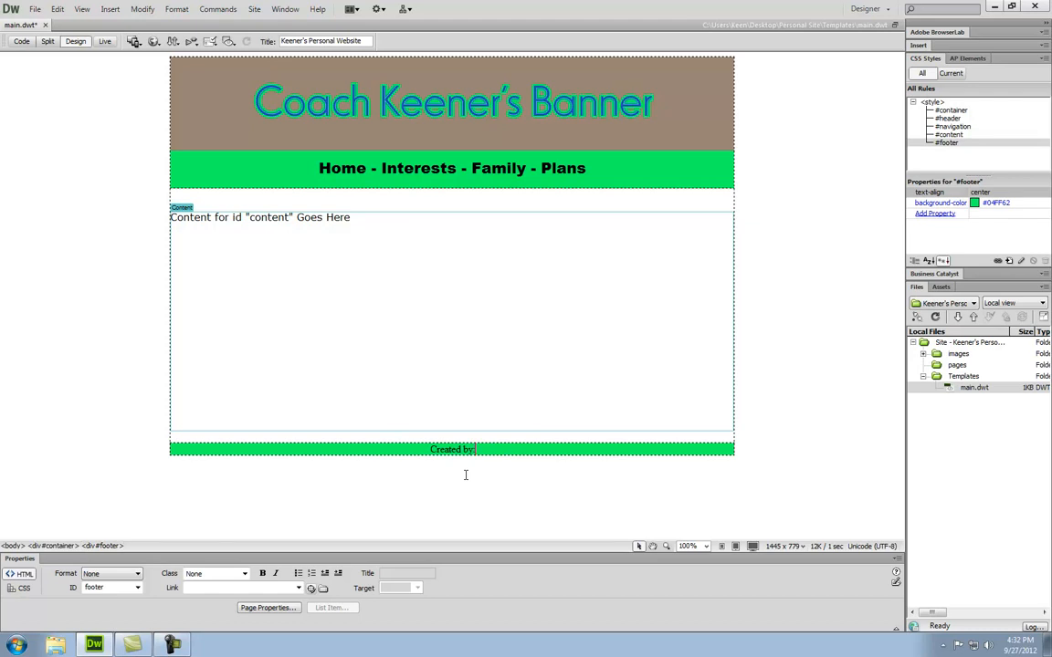
text(Coach Keener)
text(Contact)
text( |)
click(109, 11)
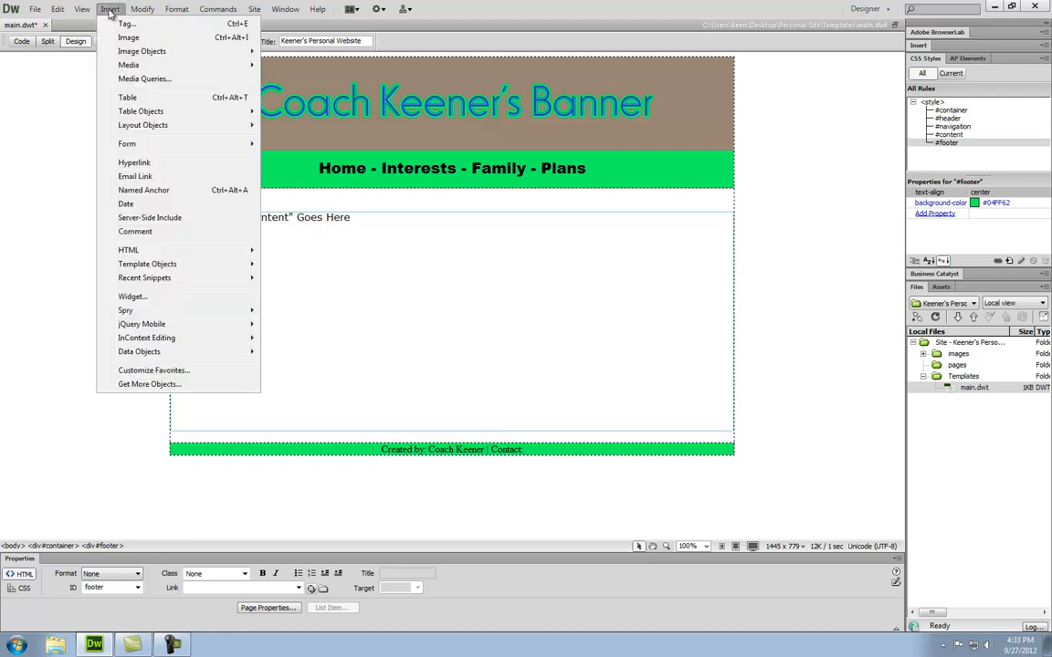
- Insert a 'webmaster' e-mail link with the webmaster's address, then type 'Last Updated:' after it
click(135, 178)
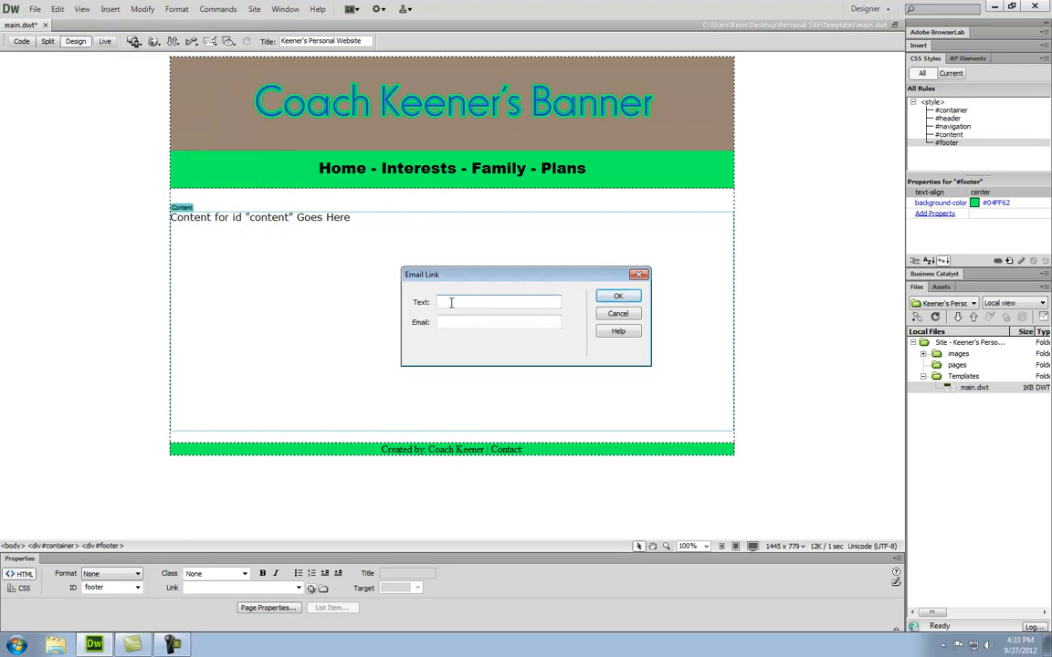
text(we)
text(bmas)
key(BackSpace)
text(master)
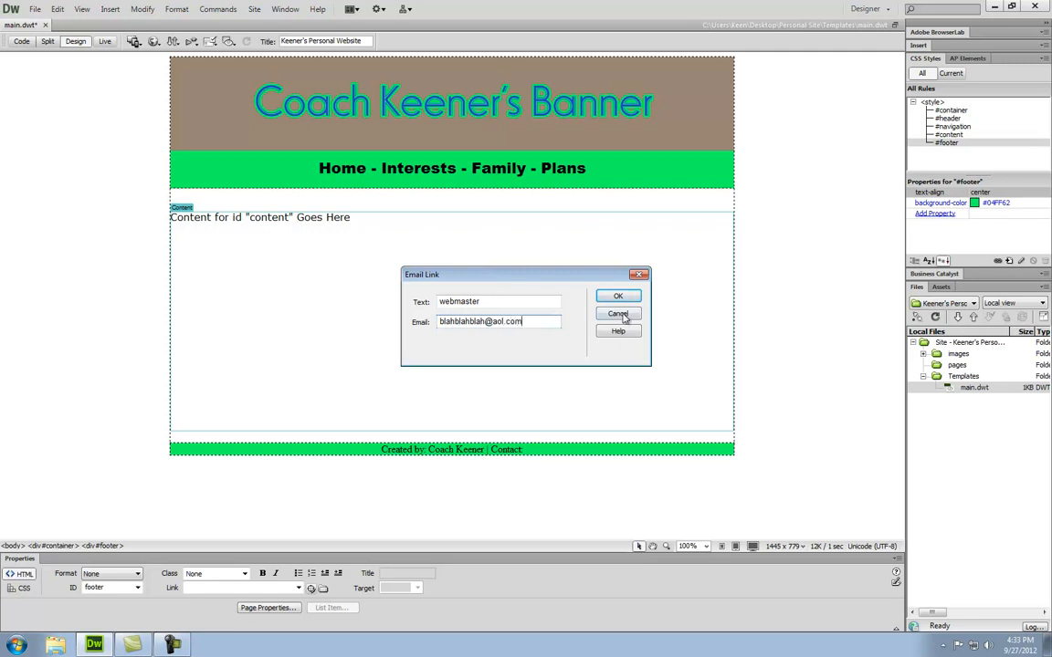
click(617, 295)
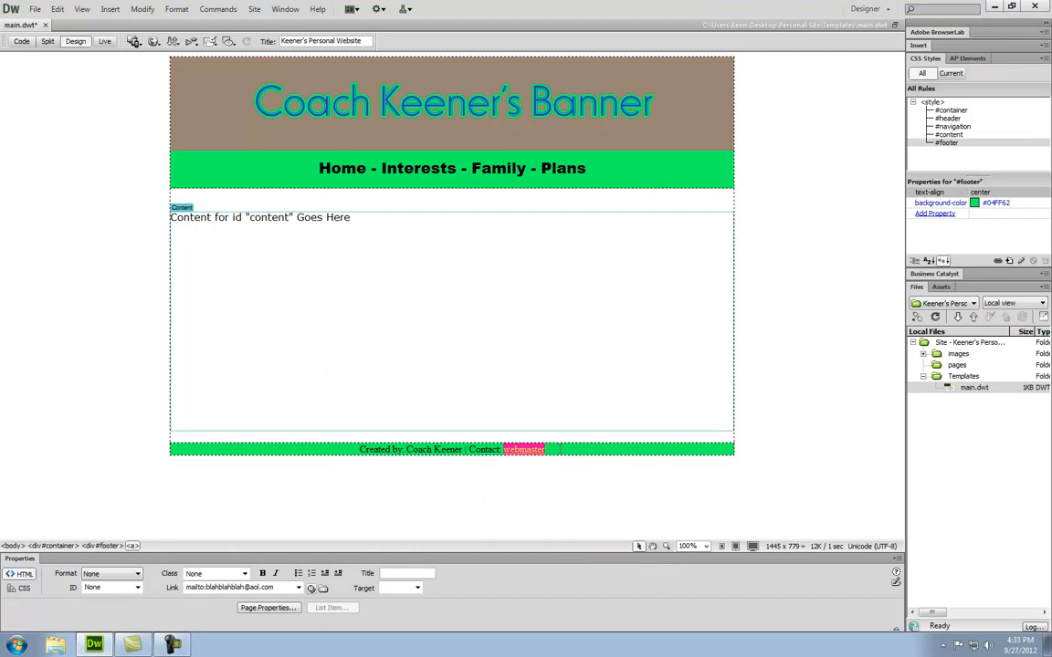
click(547, 449)
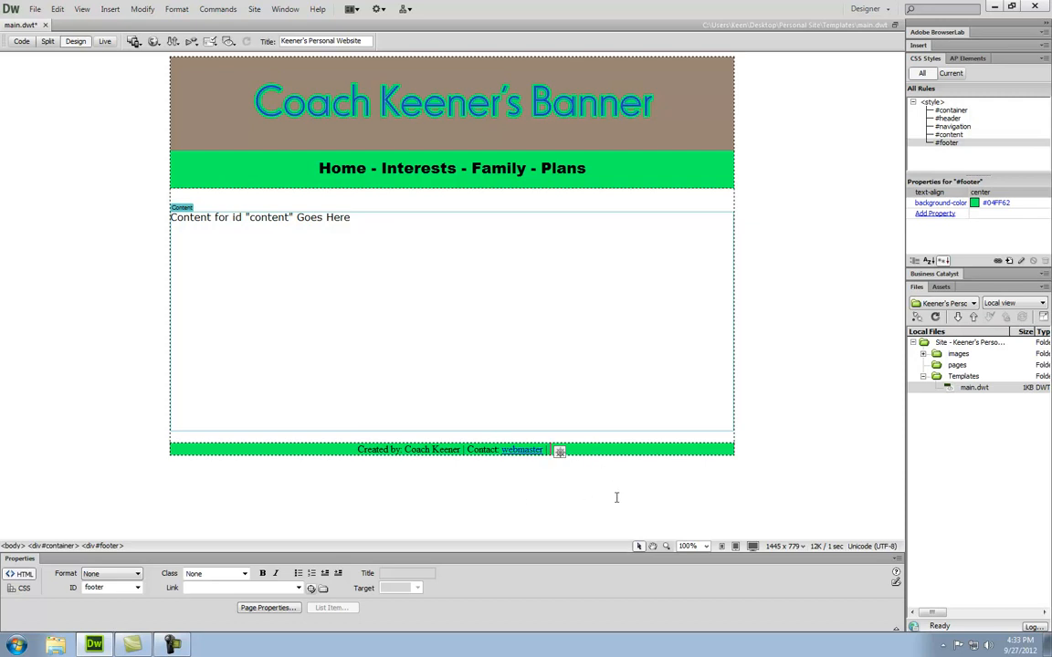
text(Last Updated:)
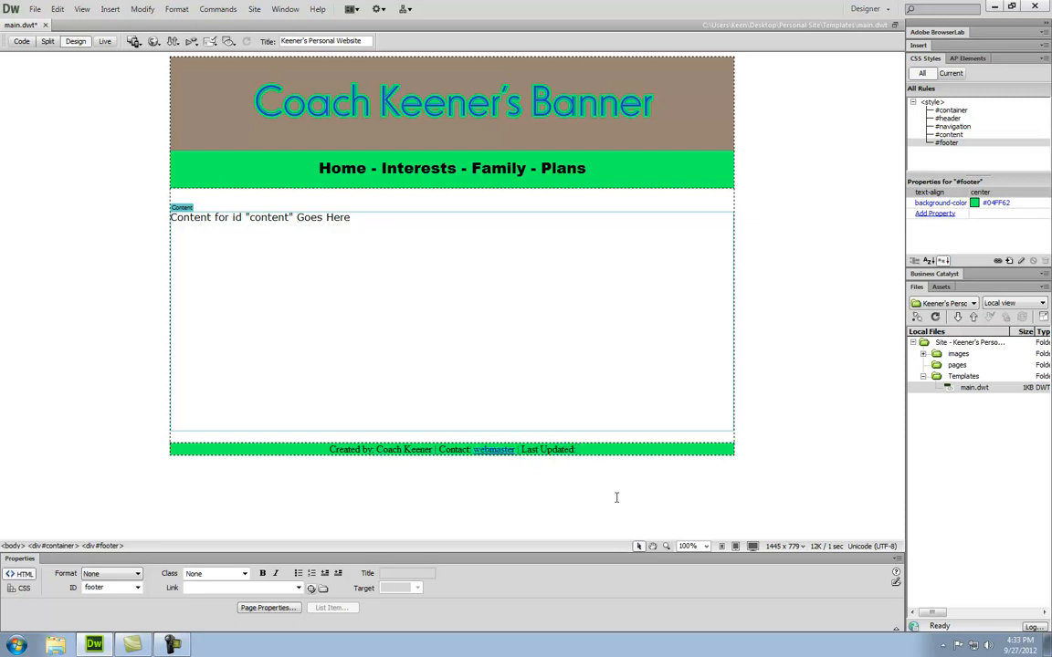
- Insert an auto-updating date with no weekday and 12-hour time, e.g. September 27, 2012 4:34 PM
click(110, 9)
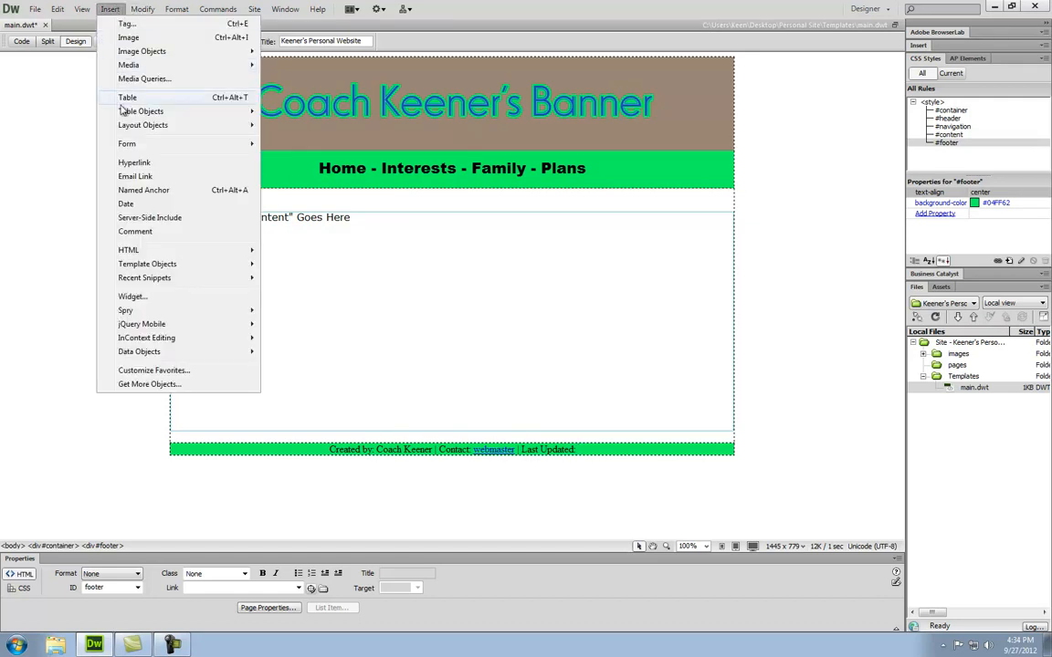
click(175, 209)
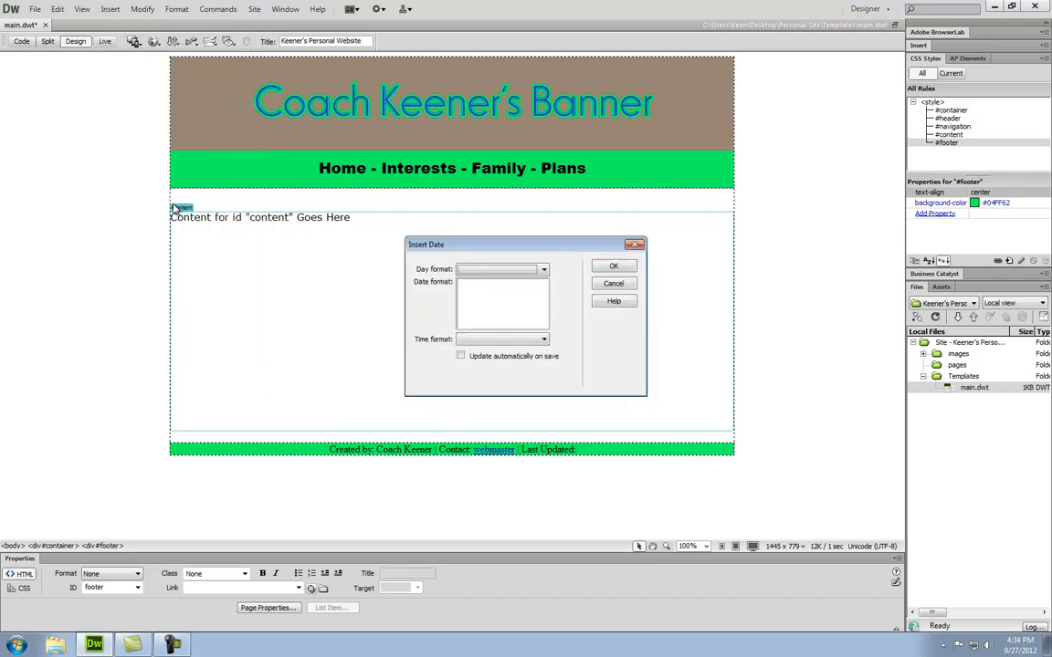
click(461, 357)
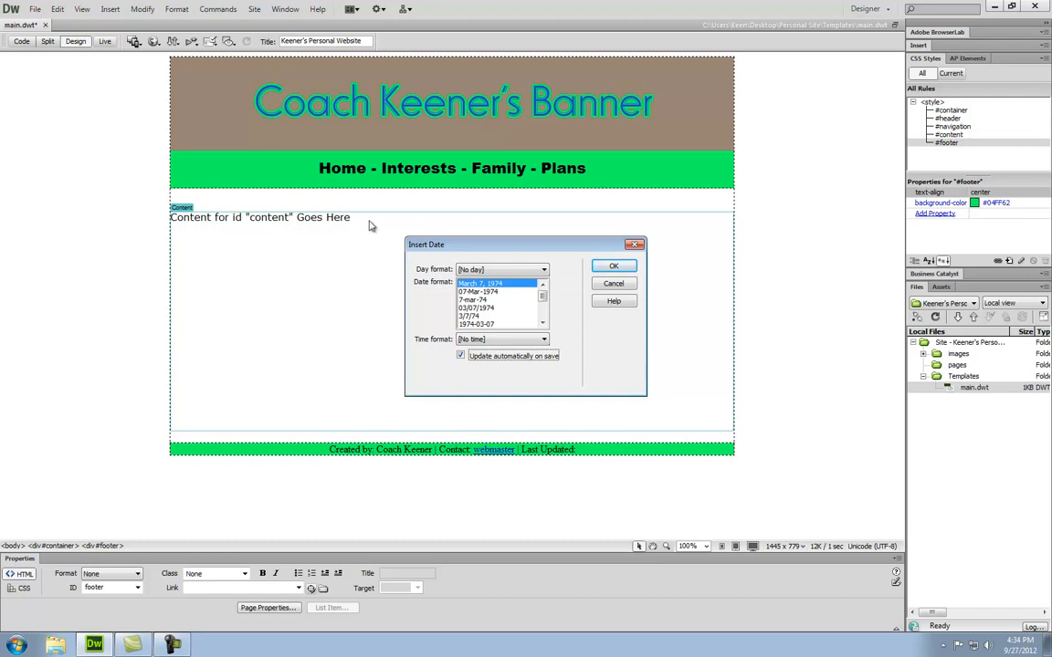
click(499, 272)
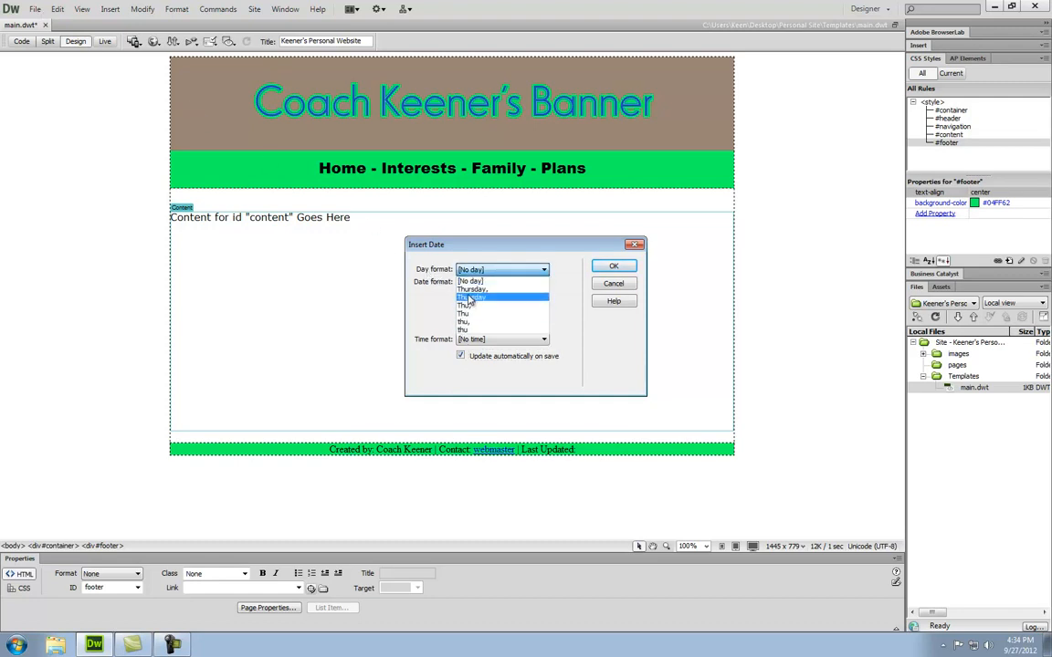
click(482, 281)
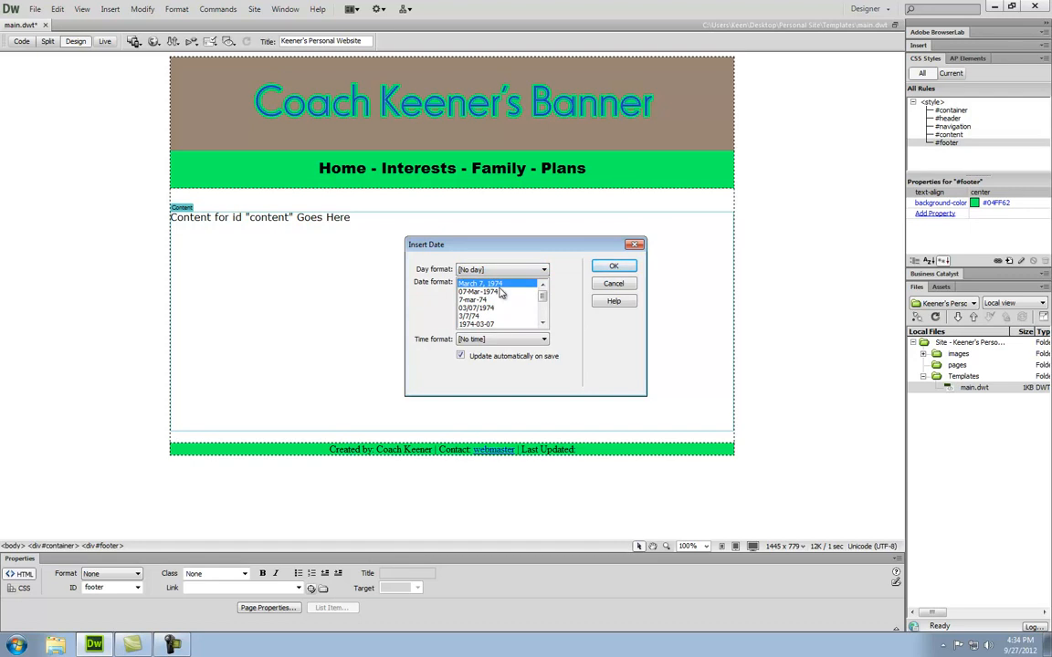
click(544, 340)
click(541, 358)
click(613, 265)
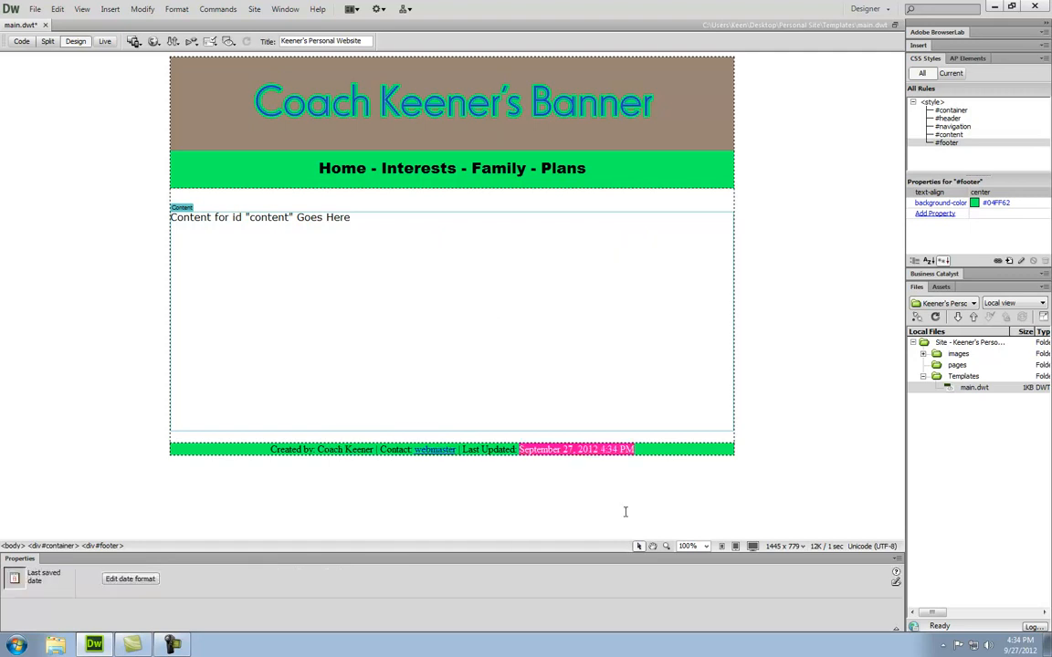
click(652, 448)
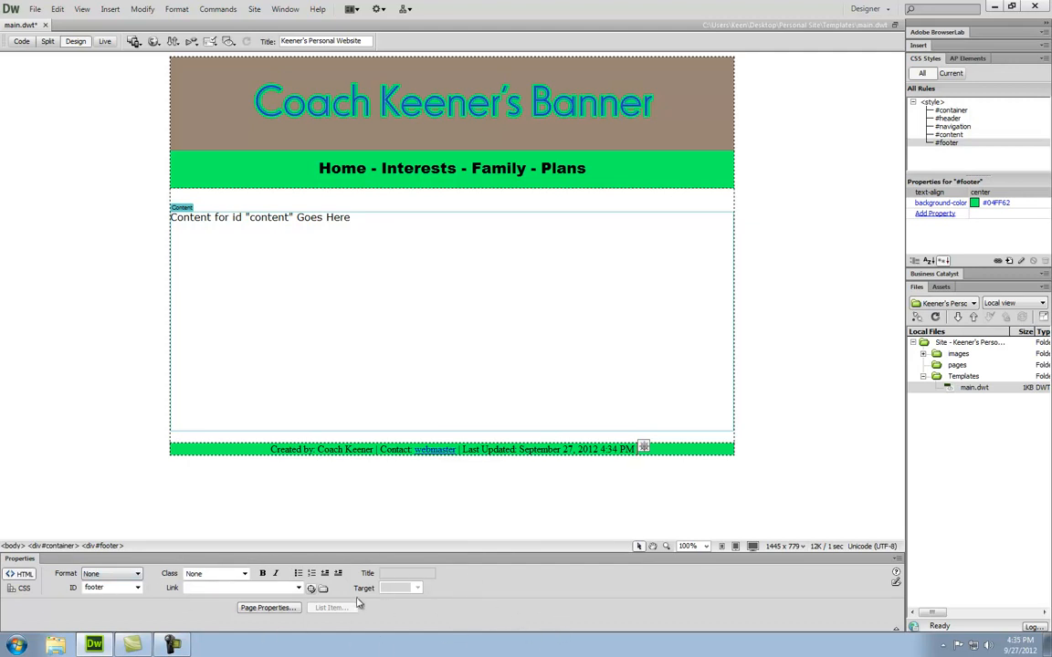
- Set the page background colour to blue #2A44C9 in Page Properties
click(264, 609)
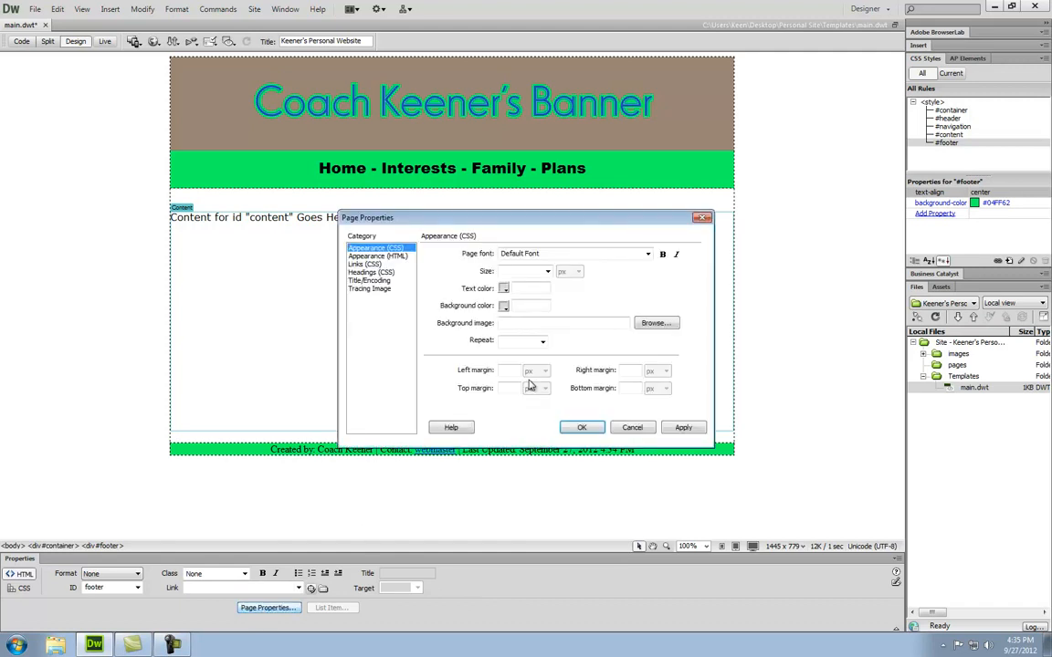
drag(617, 219, 643, 259)
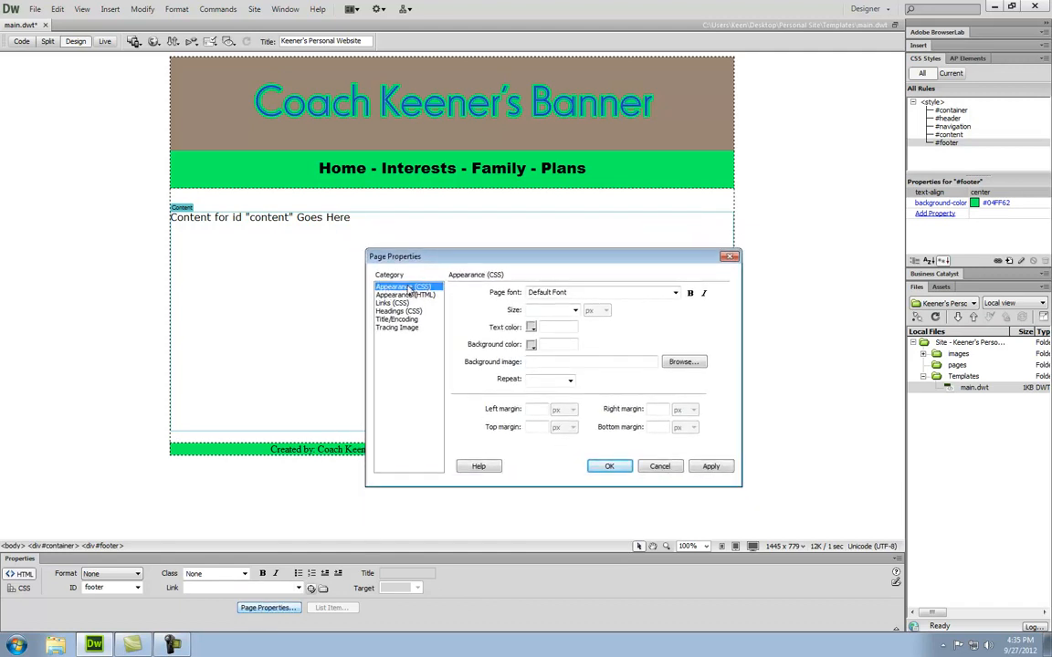
click(532, 346)
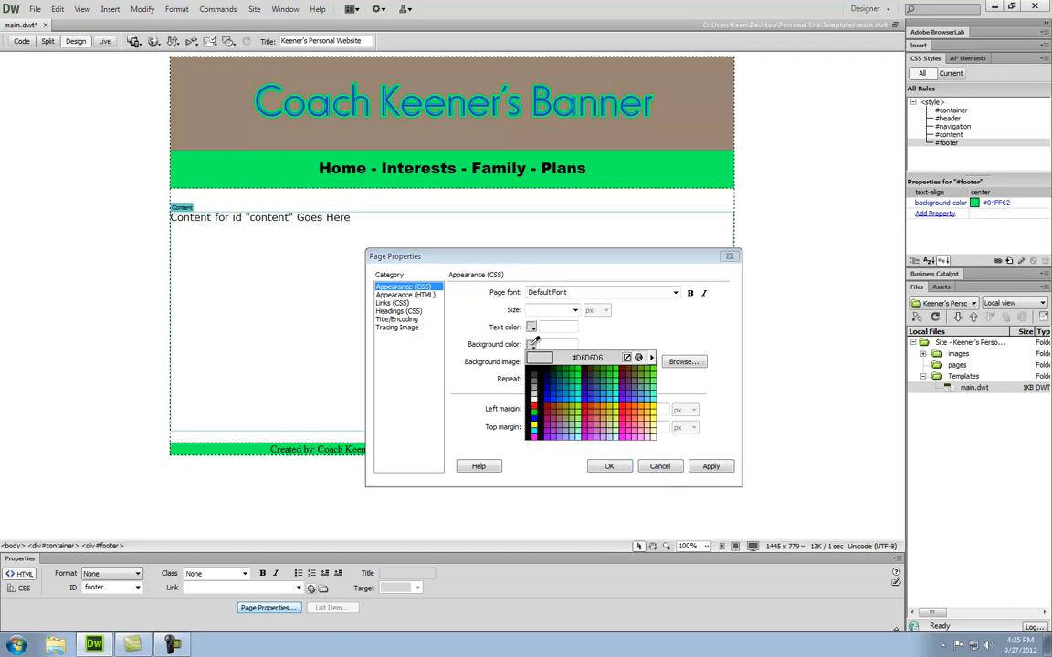
click(372, 103)
click(711, 467)
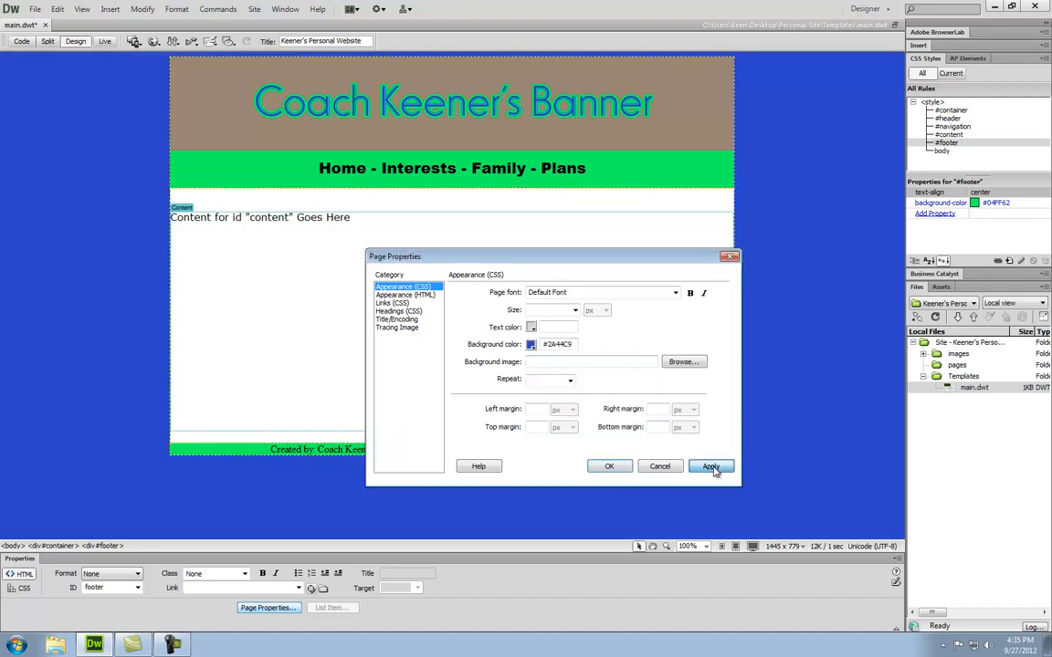
click(609, 467)
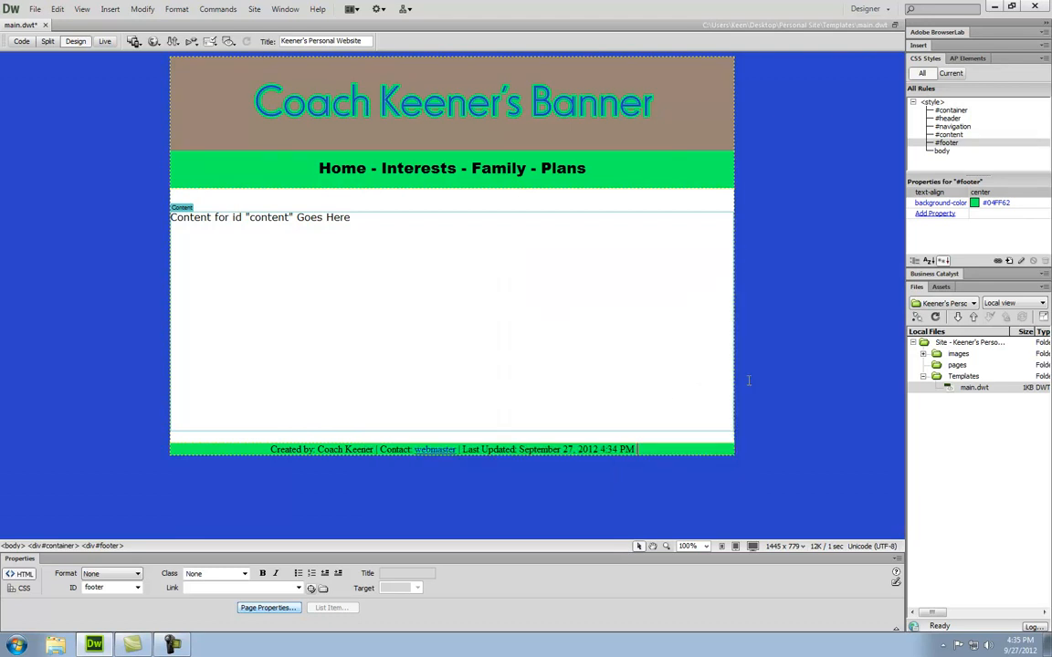